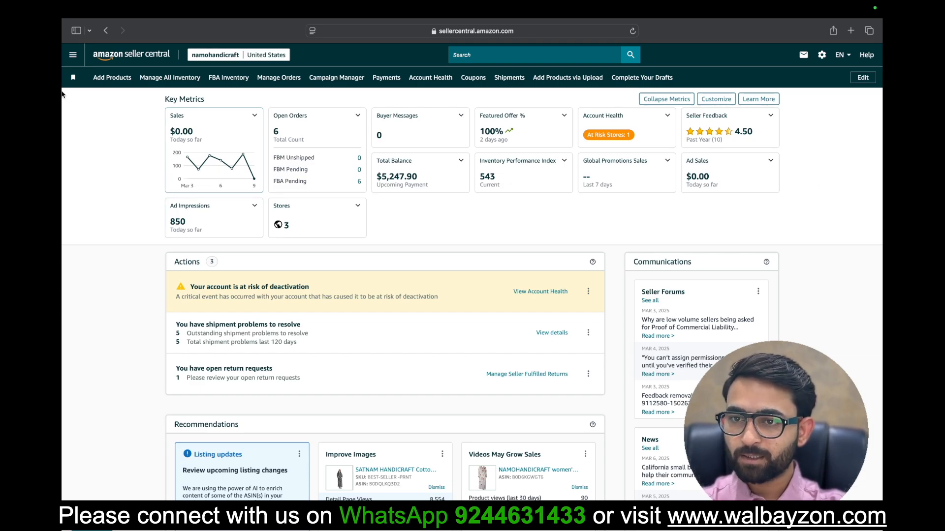
Open the Brand Tailored Promotions page among the advertising tools
{"action": "left_click", "coordinate": [74, 56]}
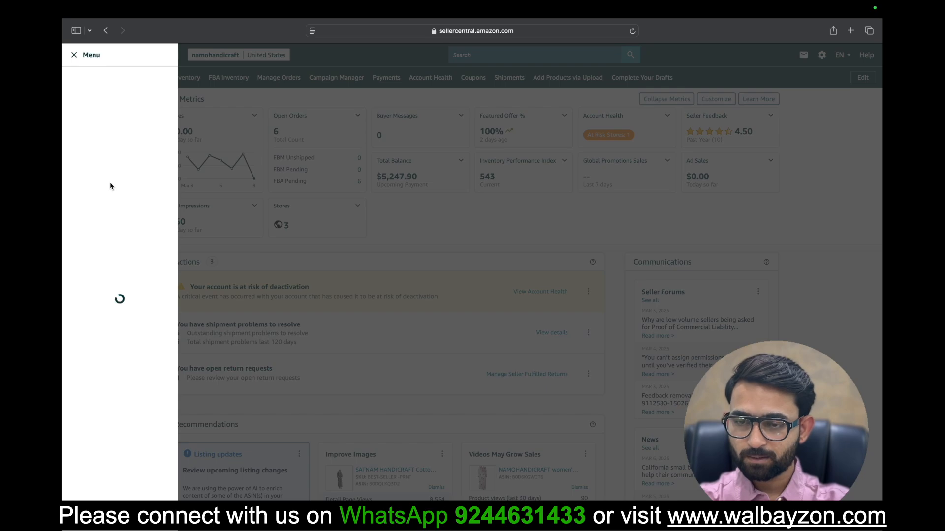
{"action": "mouse_move", "coordinate": [120, 168]}
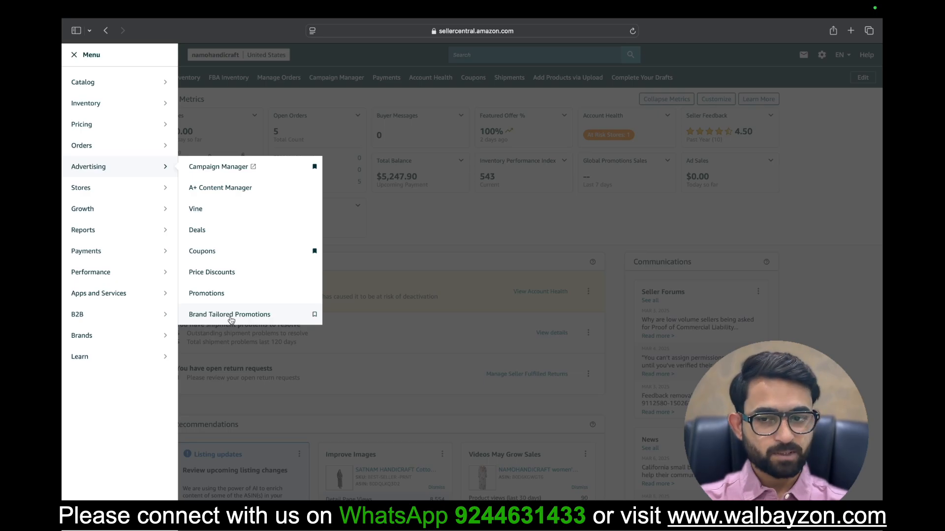
{"action": "left_click", "coordinate": [231, 319]}
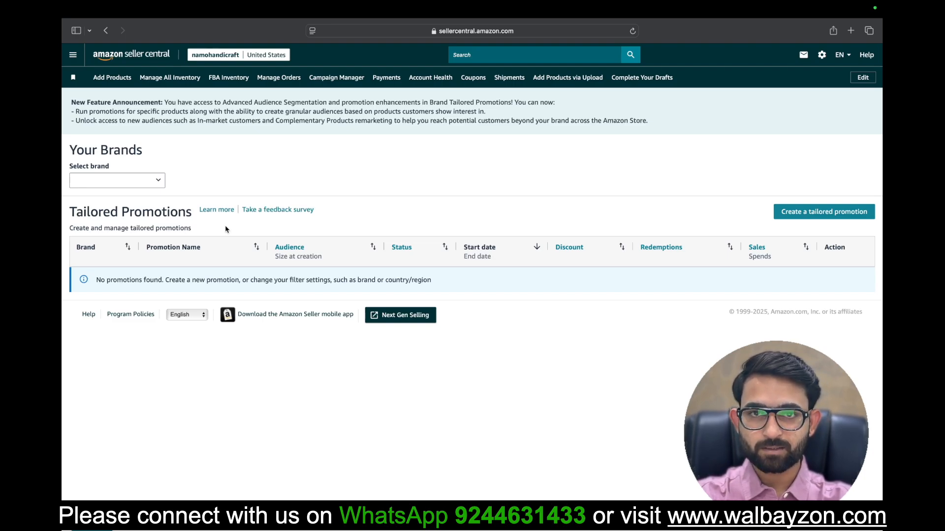
{"action": "triple_click", "coordinate": [138, 213]}
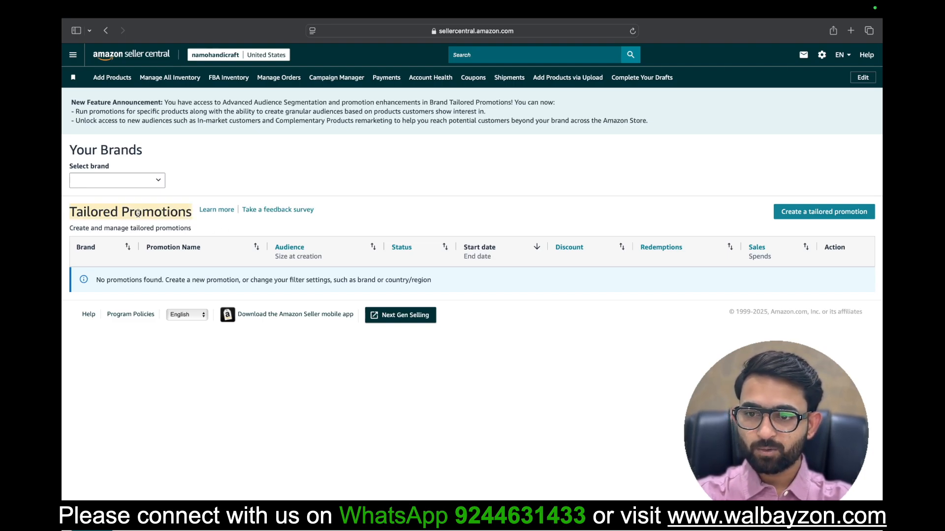
{"action": "left_click", "coordinate": [184, 223]}
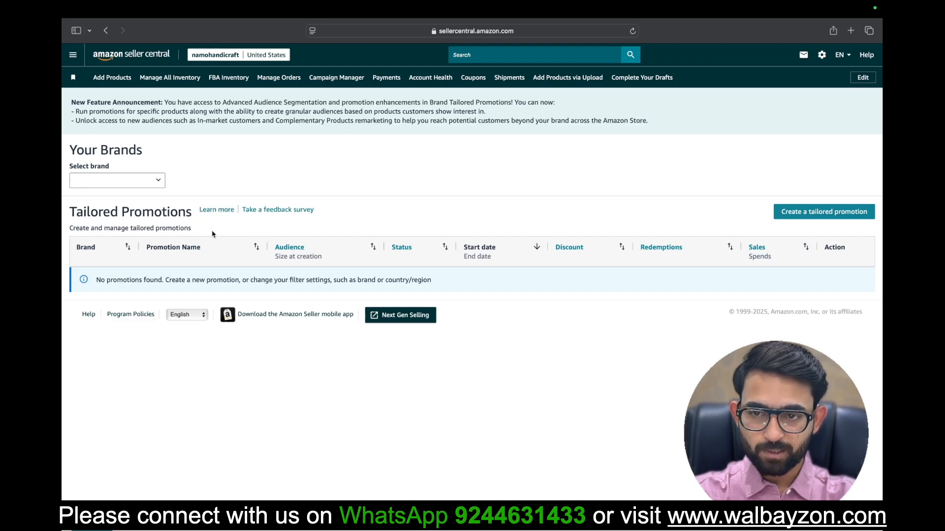
Open the full help article on Brand Tailored promotions in its own page and view its introduction
{"action": "left_click", "coordinate": [217, 210]}
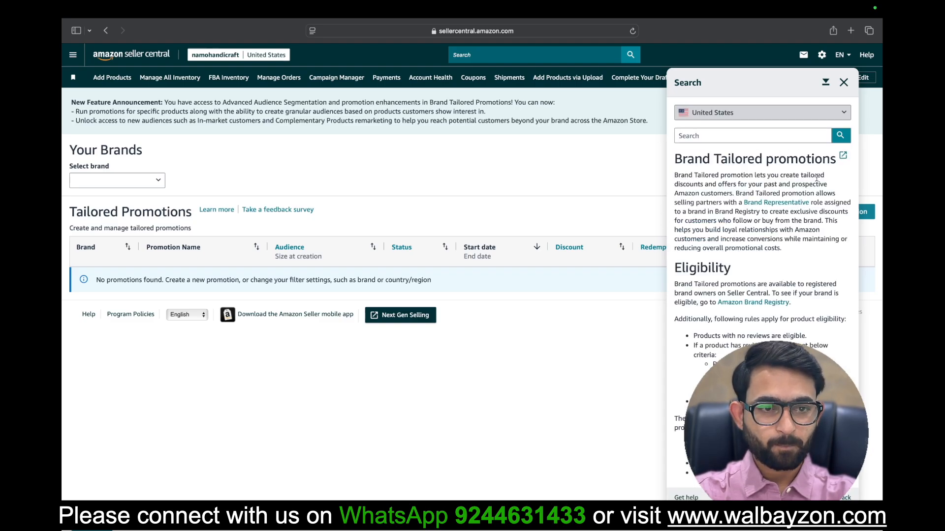
{"action": "left_click", "coordinate": [843, 157]}
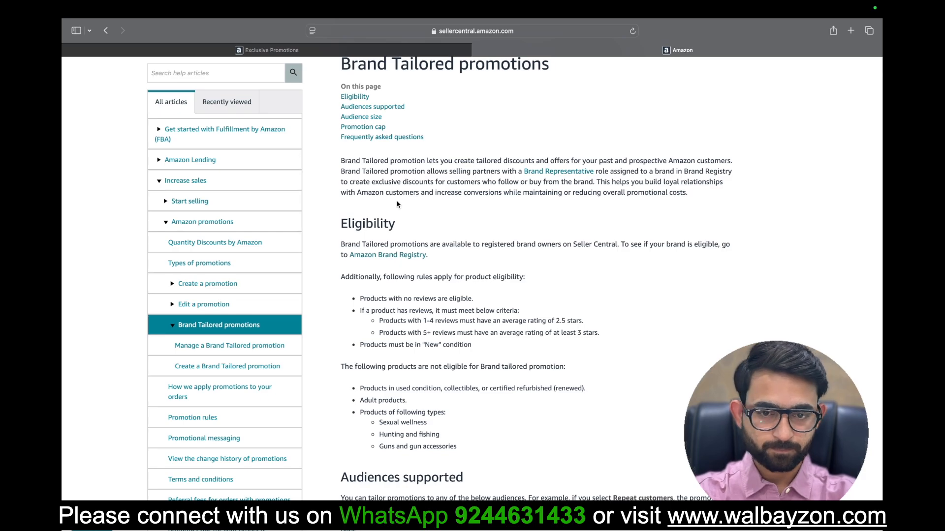
{"action": "scroll", "coordinate": [397, 204], "scroll_direction": "up", "scroll_amount": 3}
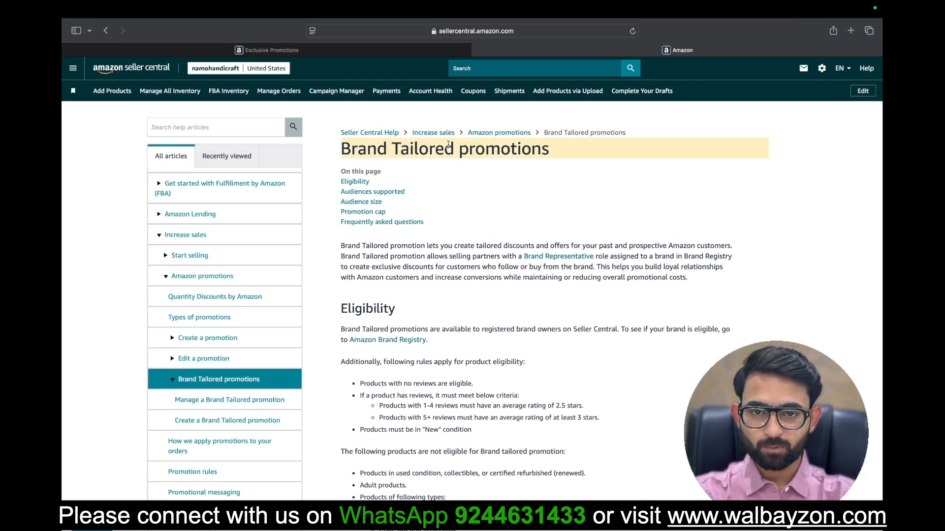
{"action": "scroll", "coordinate": [477, 197], "scroll_direction": "down", "scroll_amount": 2}
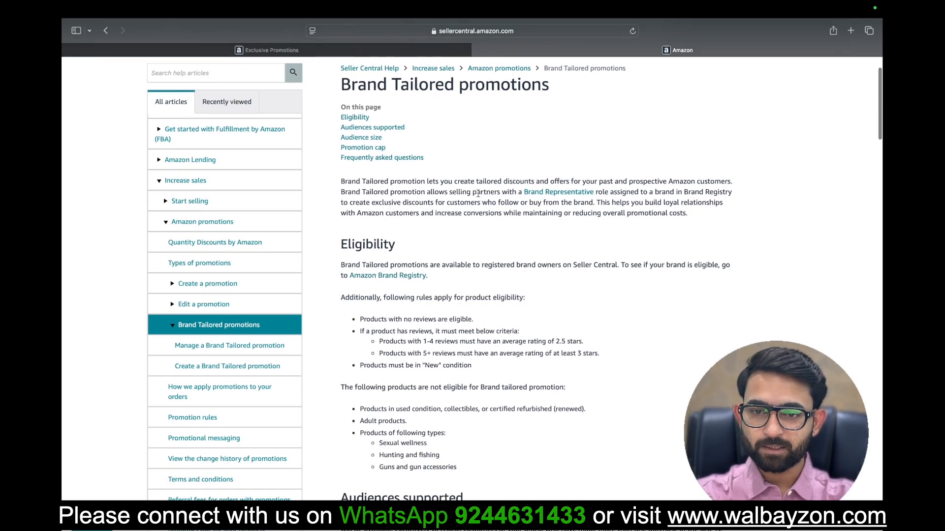
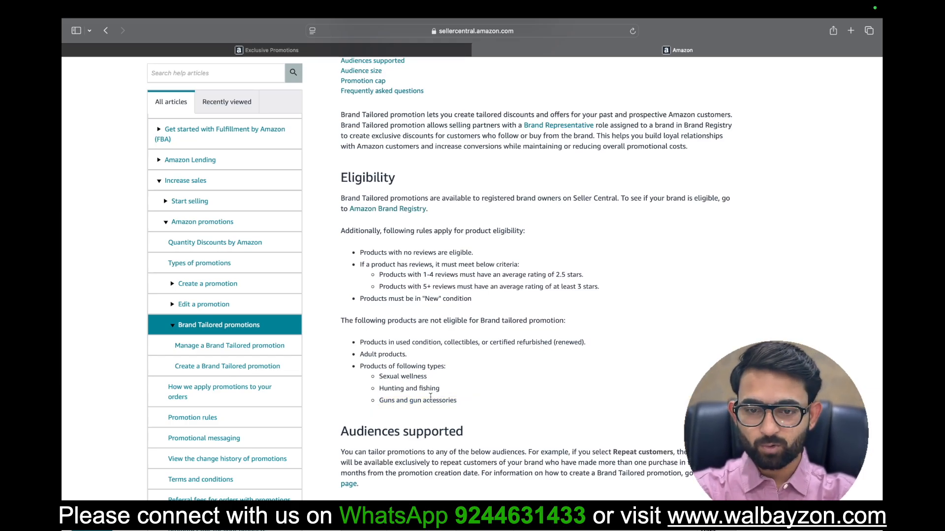
Read the help article's eligibility rules, including registered brand ownership and the Brand Representative role requirement
{"action": "scroll", "coordinate": [431, 409], "scroll_direction": "down", "scroll_amount": 1}
{"action": "scroll", "coordinate": [431, 413], "scroll_direction": "up", "scroll_amount": 1}
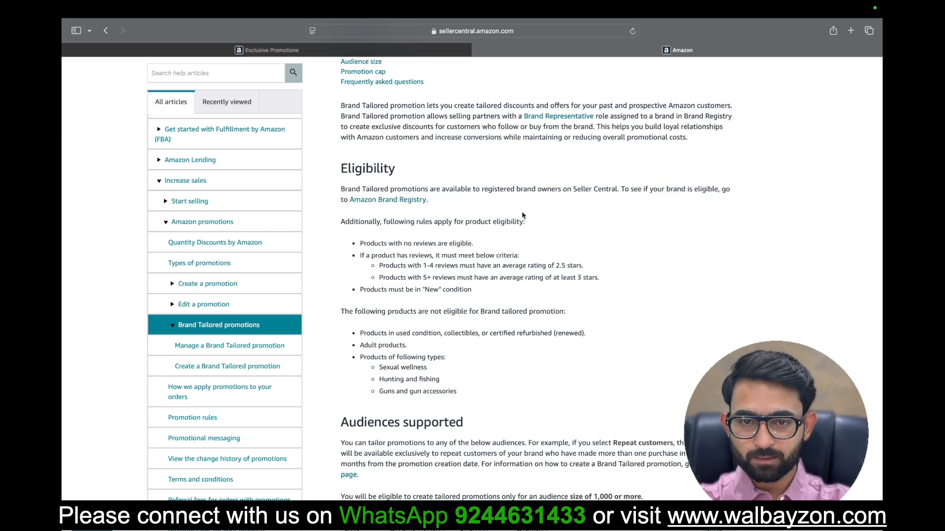
{"action": "double_click", "coordinate": [545, 188]}
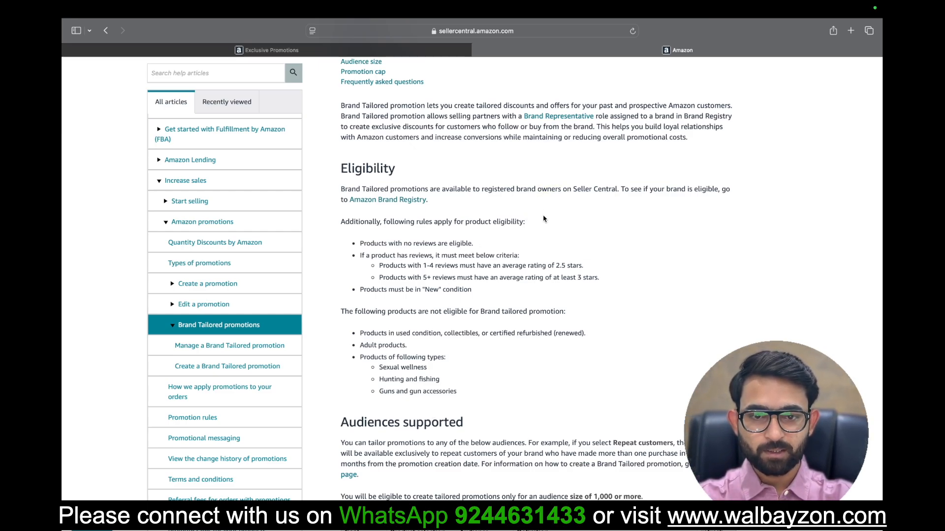
{"action": "triple_click", "coordinate": [520, 189]}
{"action": "left_click", "coordinate": [515, 187]}
{"action": "triple_click", "coordinate": [505, 187]}
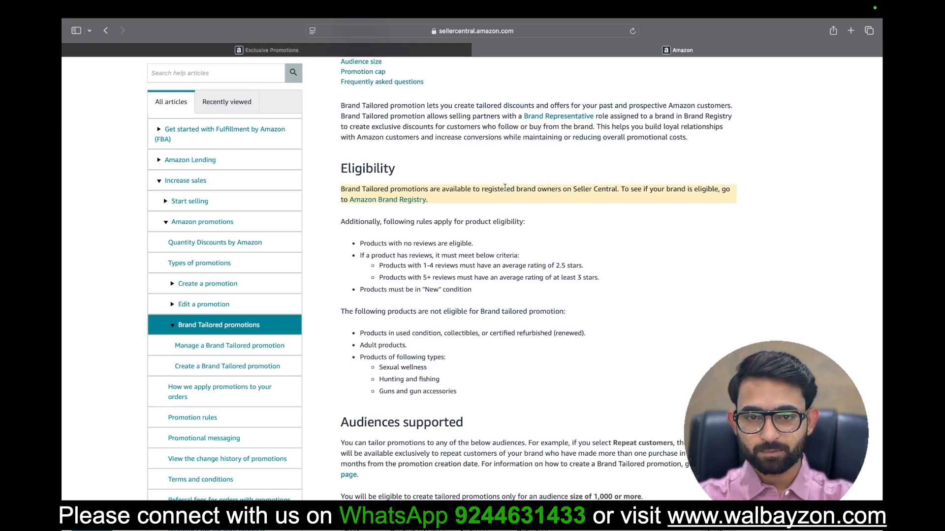
{"action": "left_click", "coordinate": [550, 192]}
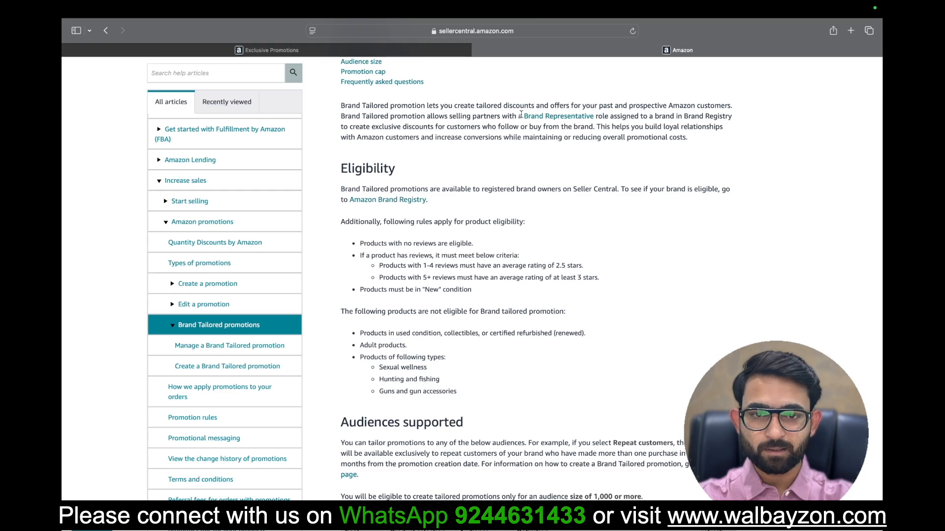
{"action": "left_click_drag", "start_coordinate": [521, 114], "coordinate": [660, 119]}
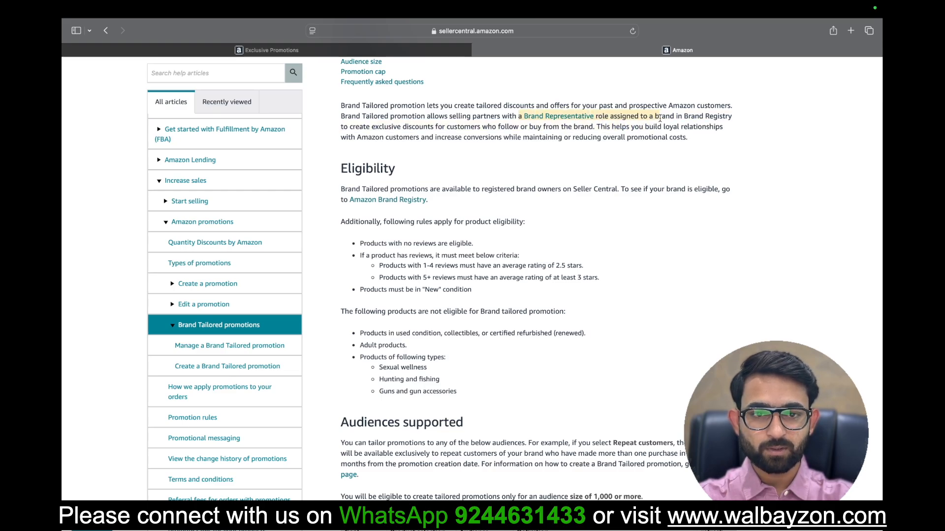
{"action": "left_click", "coordinate": [656, 142]}
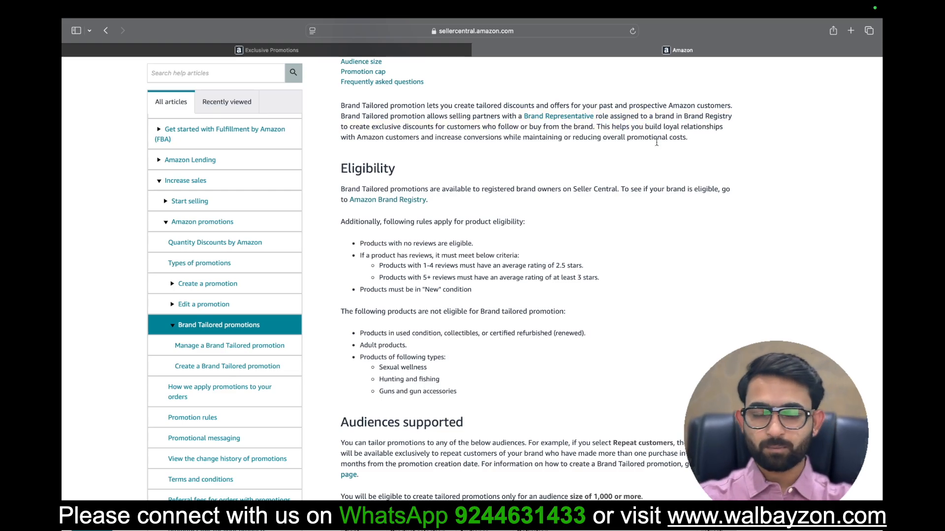
Examine the Audiences supported table, covering each goal's audiences, definitions and product selection, through to the audience size and promotion cap sections
{"action": "scroll", "coordinate": [443, 347], "scroll_direction": "down", "scroll_amount": 2}
{"action": "scroll", "coordinate": [442, 347], "scroll_direction": "down", "scroll_amount": 5}
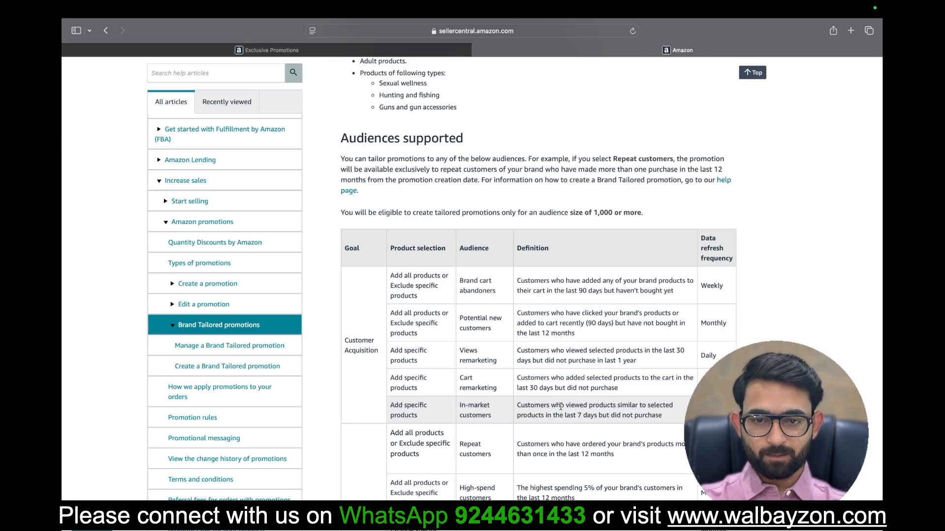
{"action": "scroll", "coordinate": [561, 407], "scroll_direction": "down", "scroll_amount": 15}
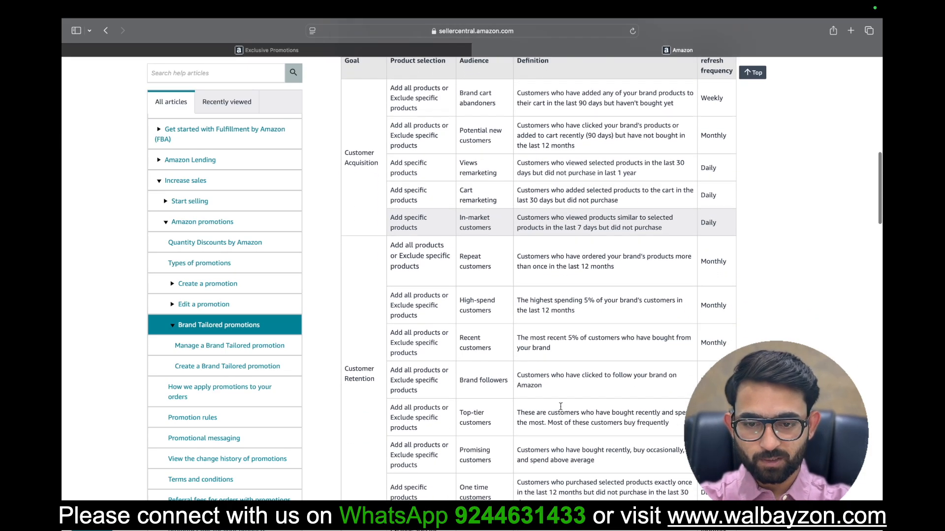
{"action": "scroll", "coordinate": [560, 410], "scroll_direction": "up", "scroll_amount": 15}
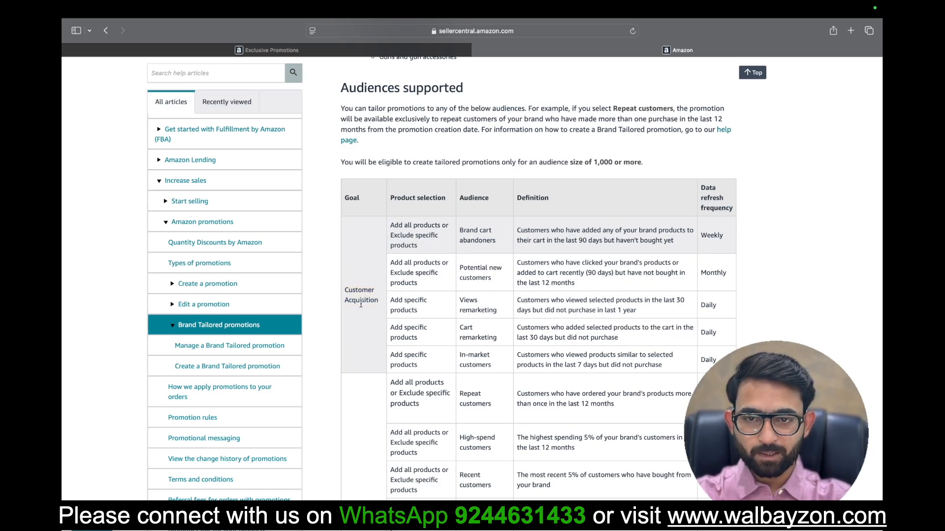
{"action": "scroll", "coordinate": [361, 304], "scroll_direction": "down", "scroll_amount": 5}
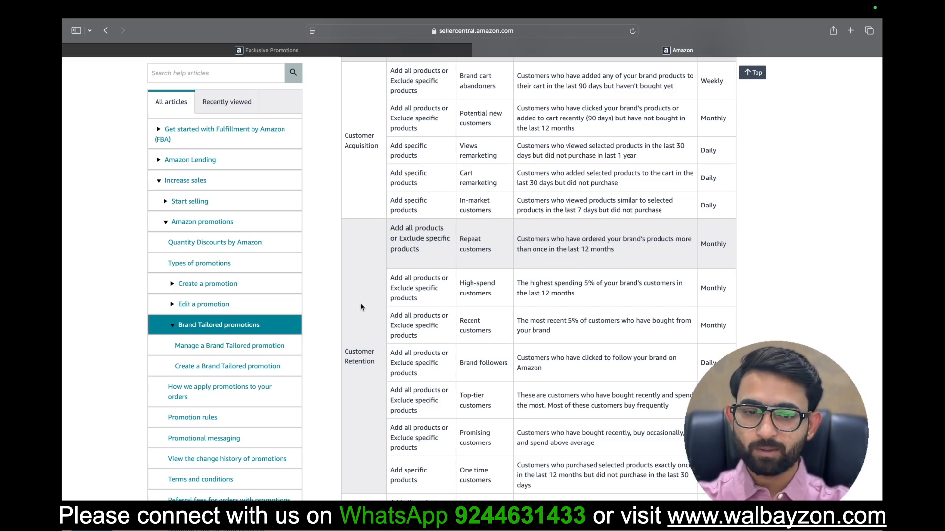
{"action": "scroll", "coordinate": [360, 307], "scroll_direction": "down", "scroll_amount": 6}
{"action": "scroll", "coordinate": [360, 307], "scroll_direction": "up", "scroll_amount": 10}
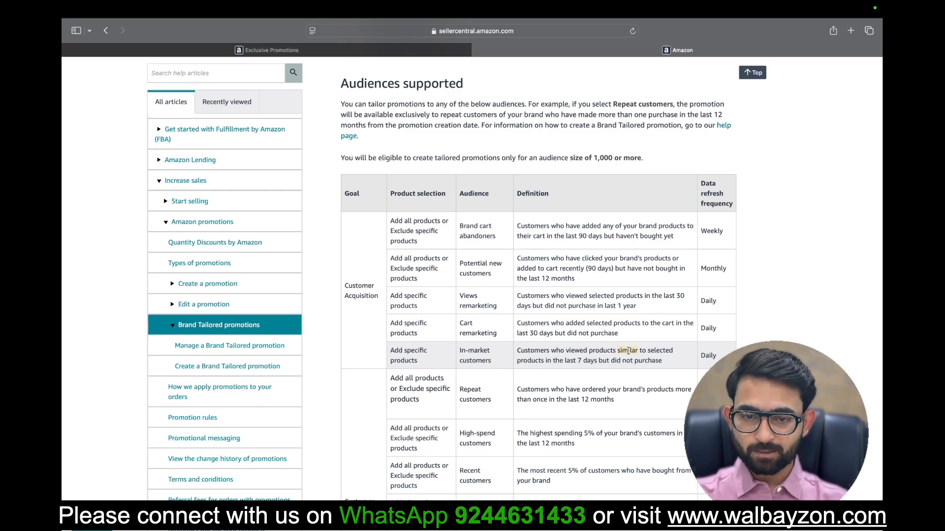
{"action": "scroll", "coordinate": [480, 397], "scroll_direction": "down", "scroll_amount": 5}
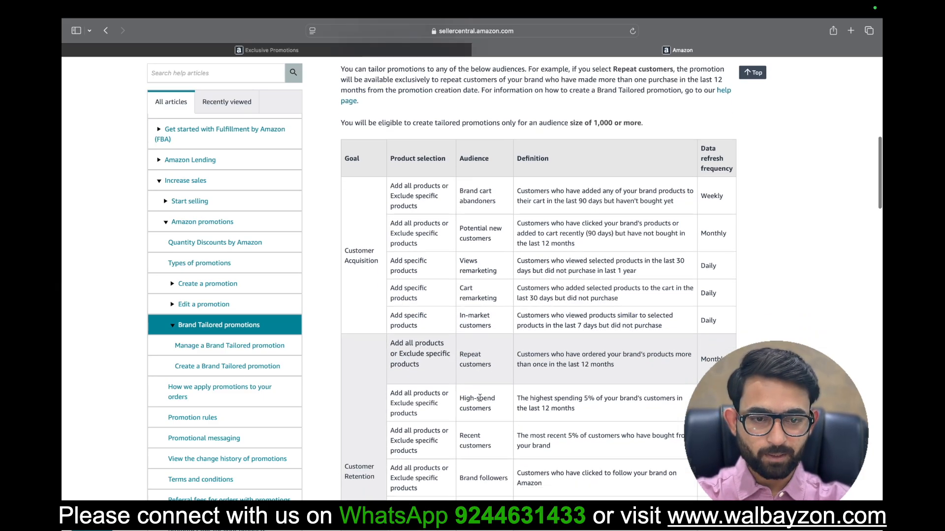
{"action": "scroll", "coordinate": [480, 397], "scroll_direction": "down", "scroll_amount": 4}
{"action": "scroll", "coordinate": [480, 399], "scroll_direction": "up", "scroll_amount": 8}
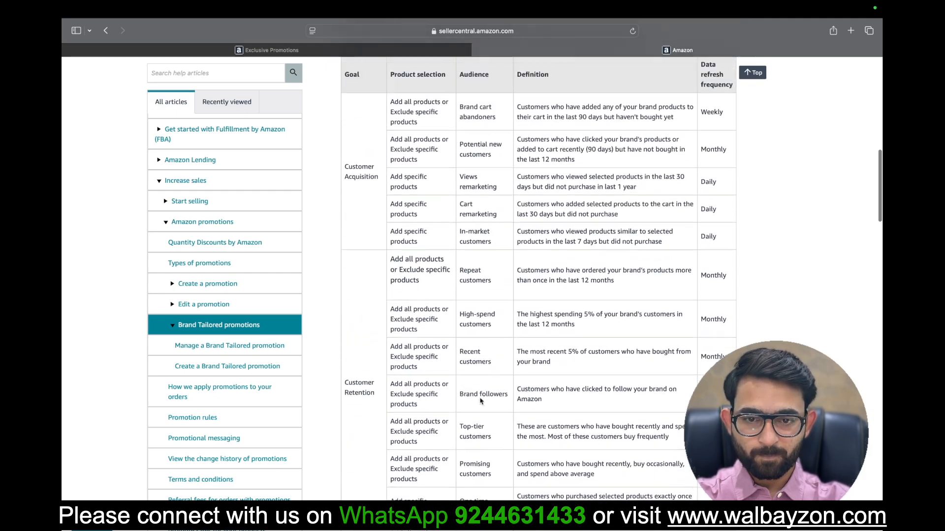
{"action": "scroll", "coordinate": [481, 401], "scroll_direction": "up", "scroll_amount": 2}
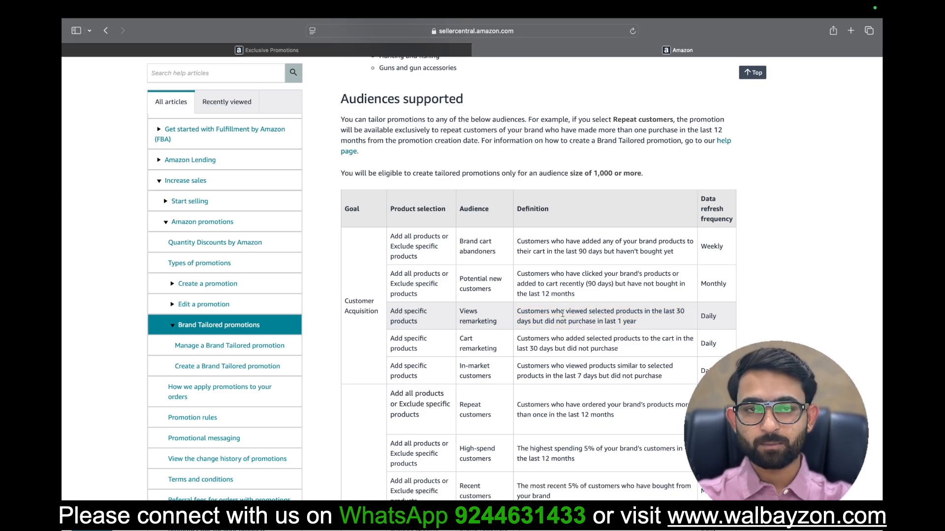
{"action": "scroll", "coordinate": [463, 197], "scroll_direction": "down", "scroll_amount": 10}
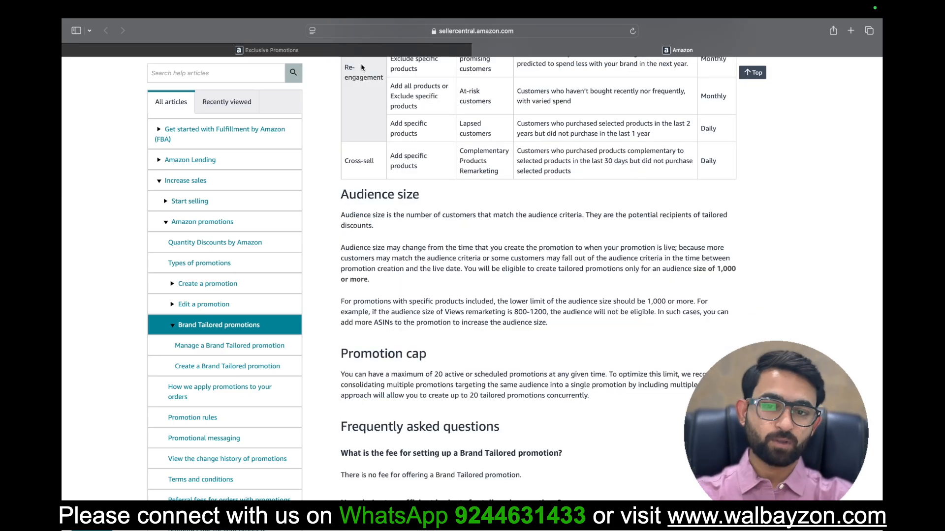
Start a tailored promotion for the SATNAM HANDICRAFT brand with the New Customer Acquisition goal, including all products
{"action": "left_click", "coordinate": [299, 49]}
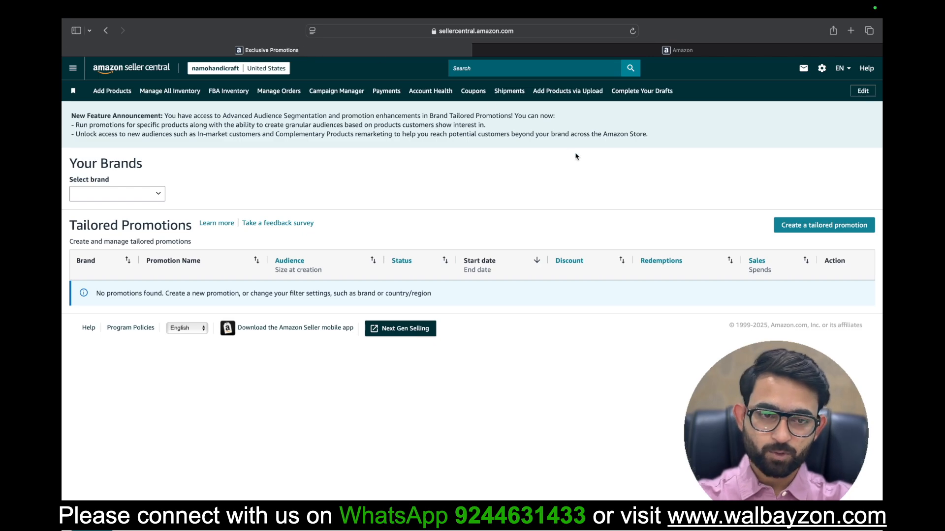
{"action": "left_click", "coordinate": [810, 229]}
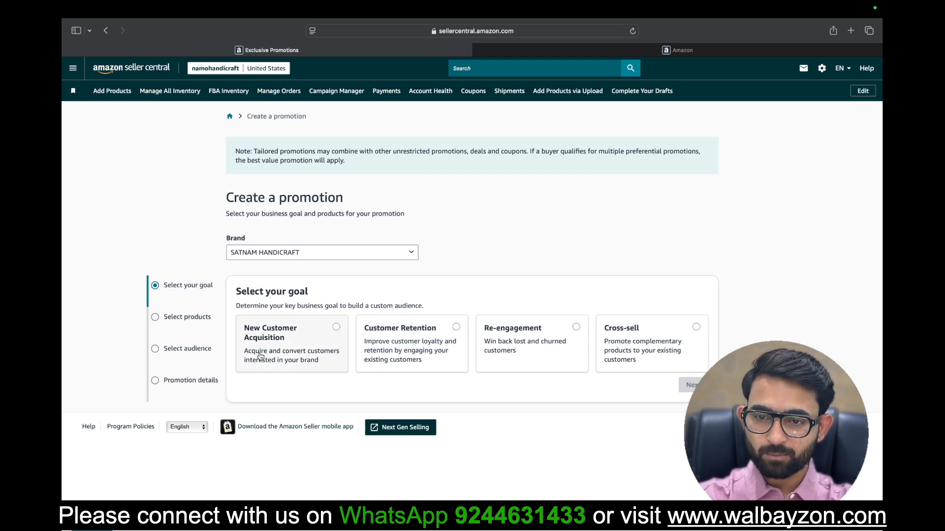
{"action": "left_click", "coordinate": [296, 345]}
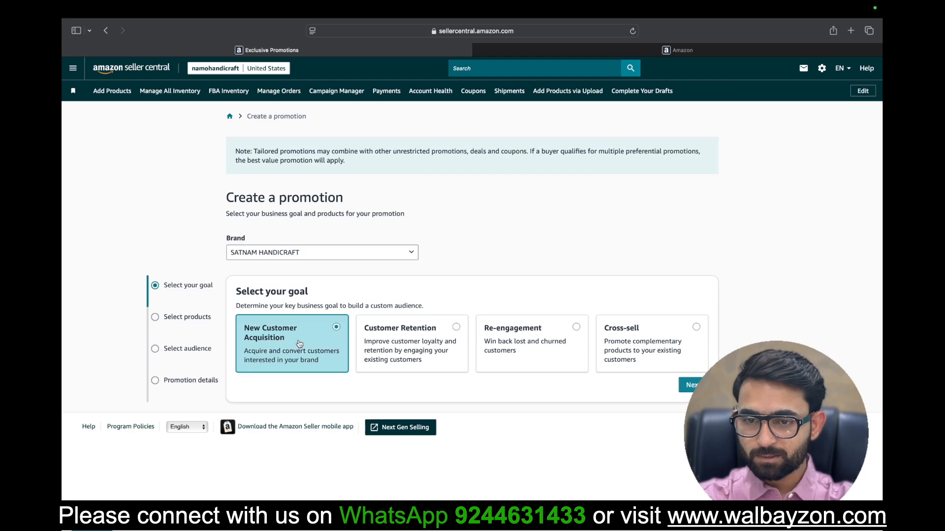
{"action": "left_click", "coordinate": [685, 384]}
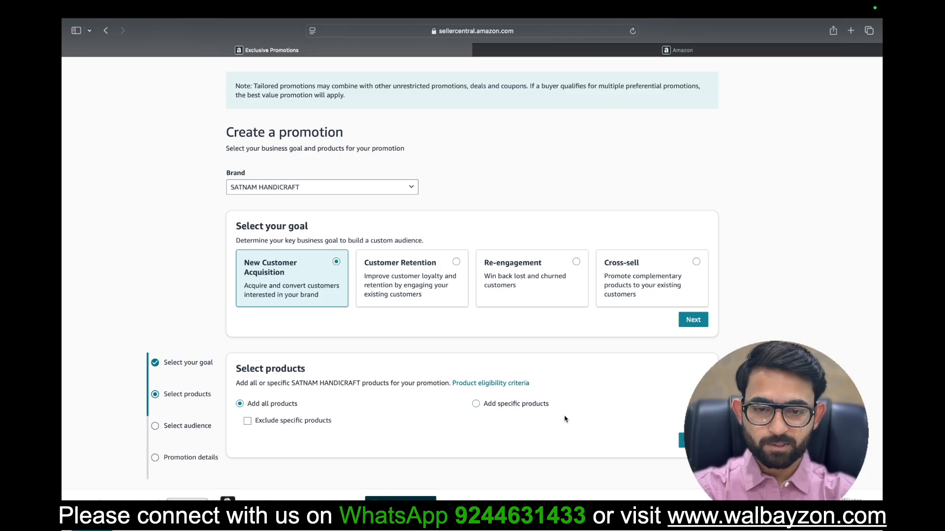
{"action": "left_click", "coordinate": [684, 440]}
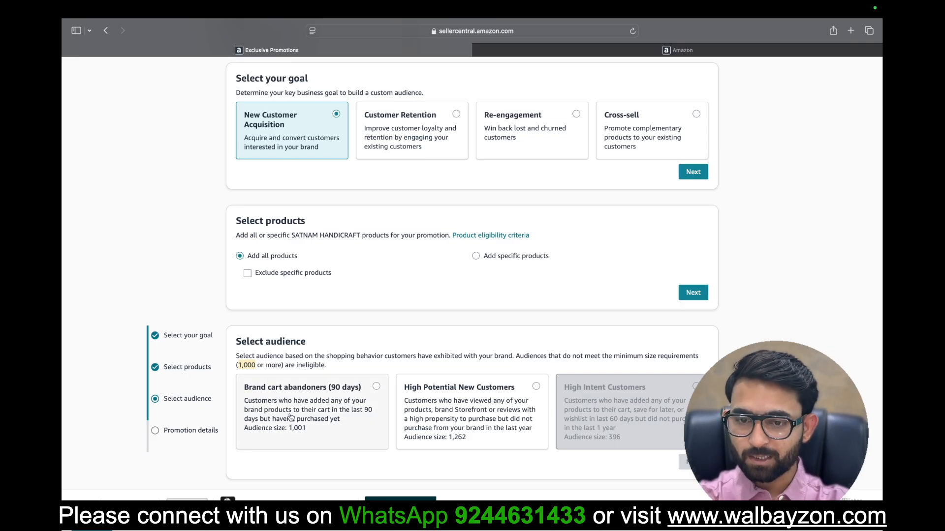
Compare the Brand cart abandoners (90 days) audience with High Potential New Customers and select High Potential New Customers for the promotion
{"action": "left_click", "coordinate": [301, 431]}
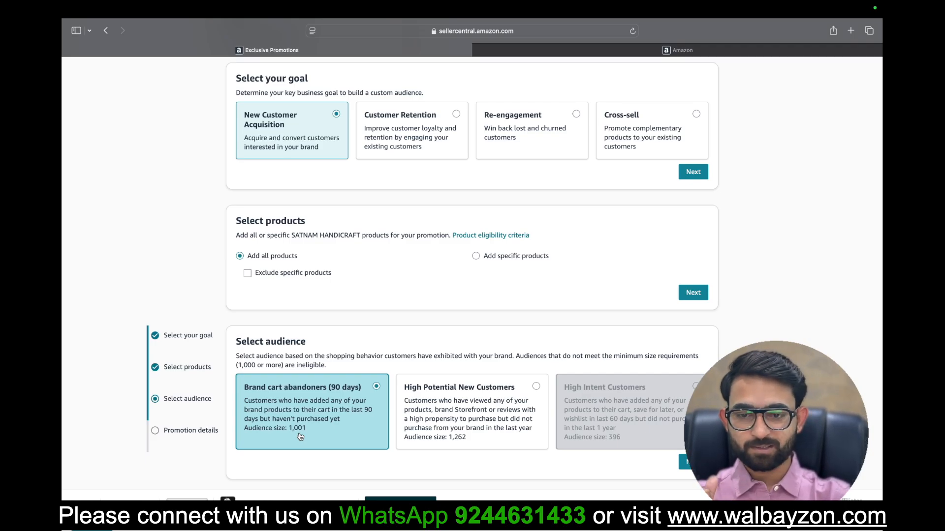
{"action": "left_click", "coordinate": [430, 413]}
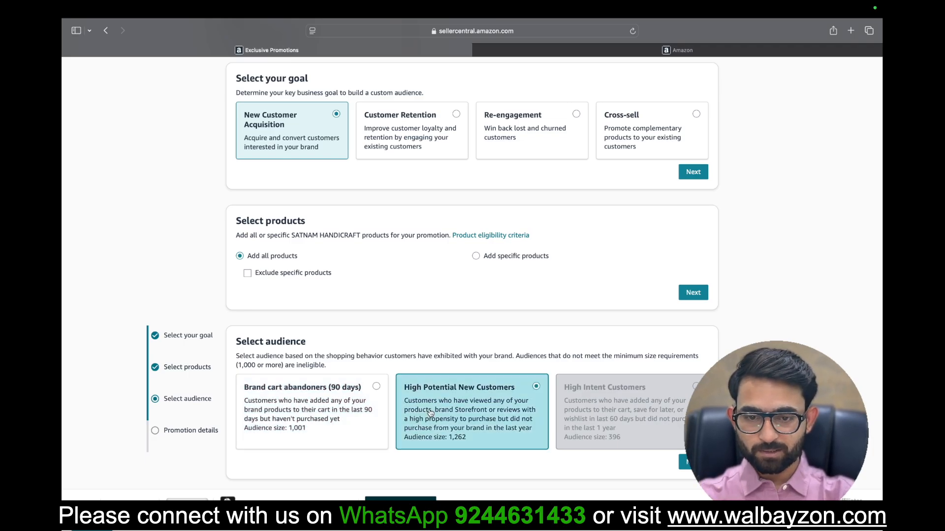
{"action": "mouse_move", "coordinate": [590, 408]}
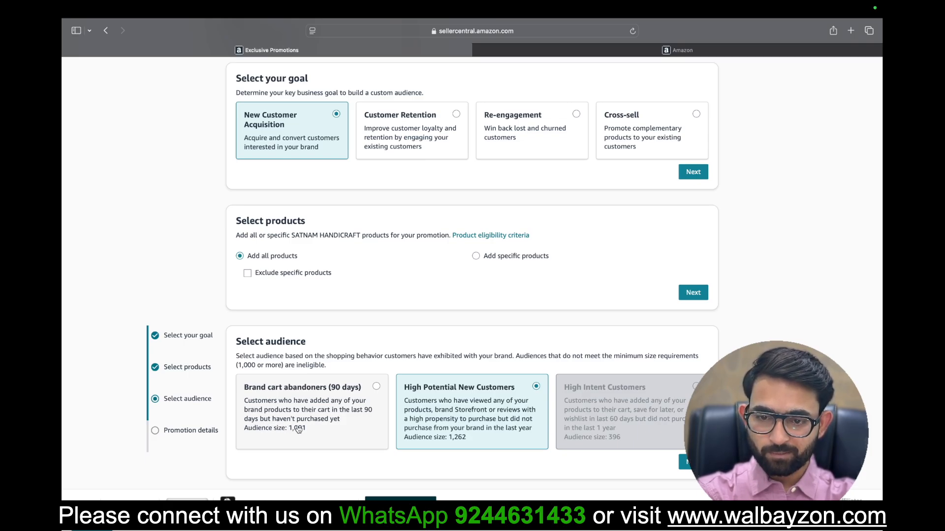
{"action": "left_click", "coordinate": [319, 419]}
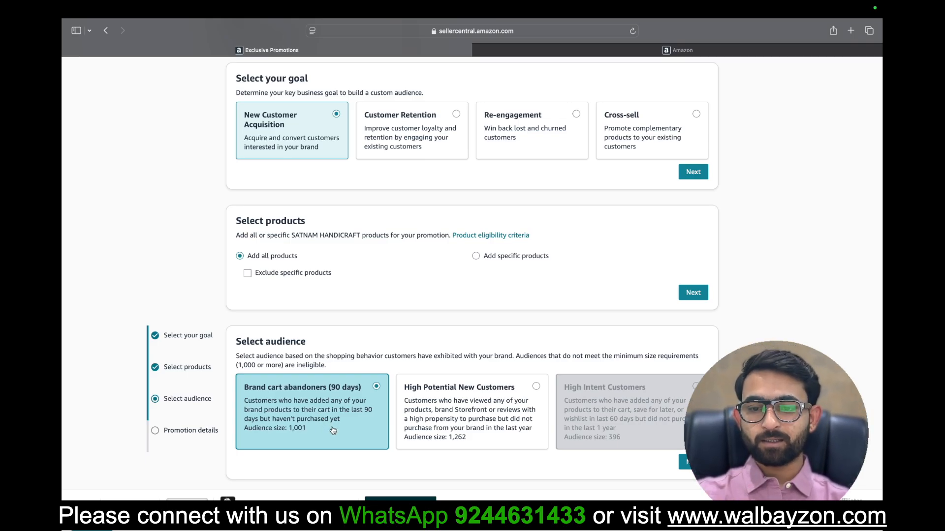
{"action": "left_click", "coordinate": [500, 435]}
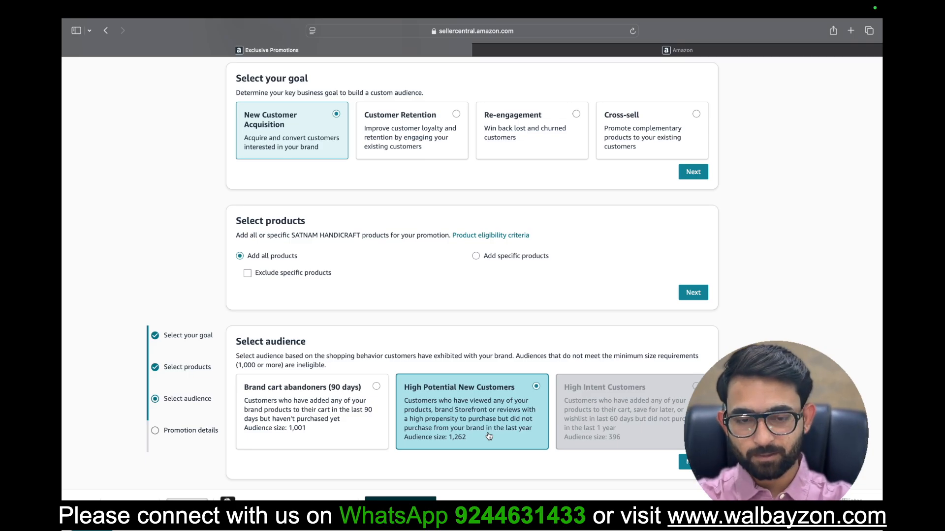
Switch the promotion goal to Customer Retention and review the audiences offered for it, including Brand followers
{"action": "mouse_move", "coordinate": [648, 388]}
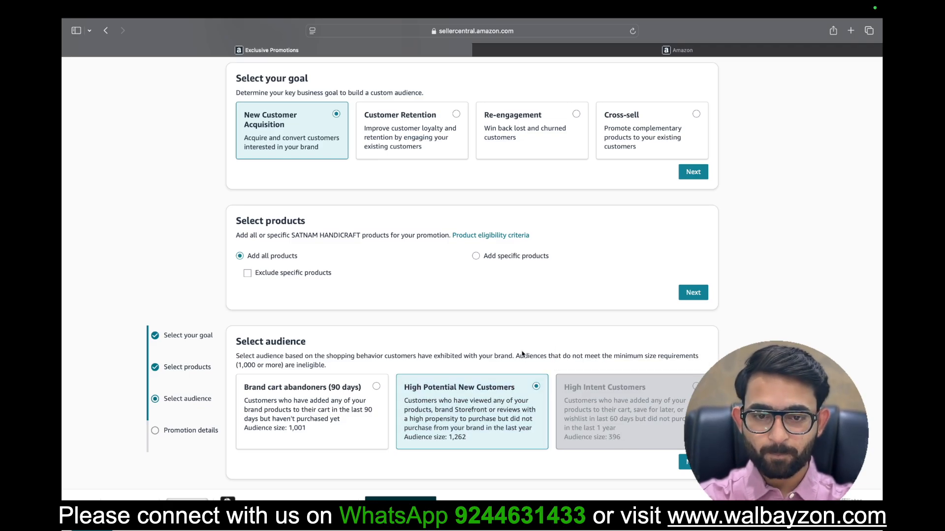
{"action": "scroll", "coordinate": [445, 414], "scroll_direction": "up", "scroll_amount": 3}
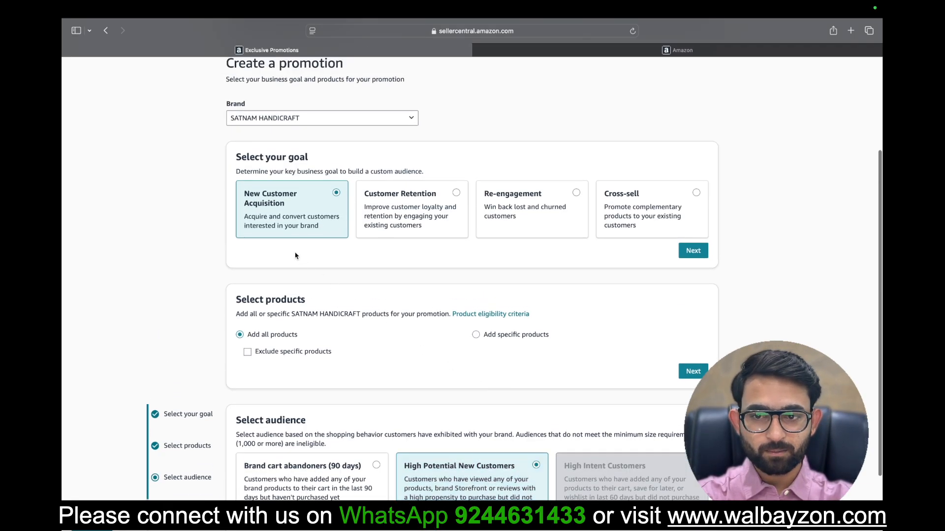
{"action": "left_click", "coordinate": [429, 215]}
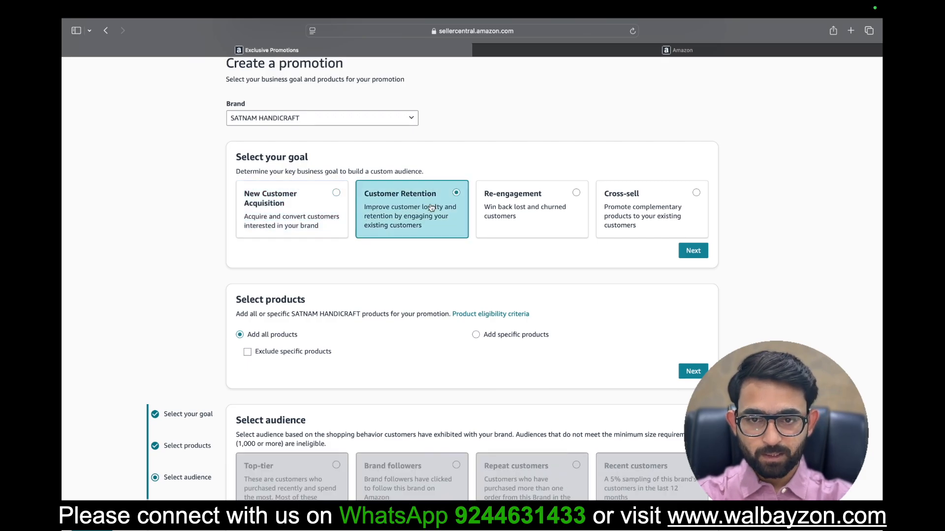
{"action": "scroll", "coordinate": [442, 280], "scroll_direction": "down", "scroll_amount": 5}
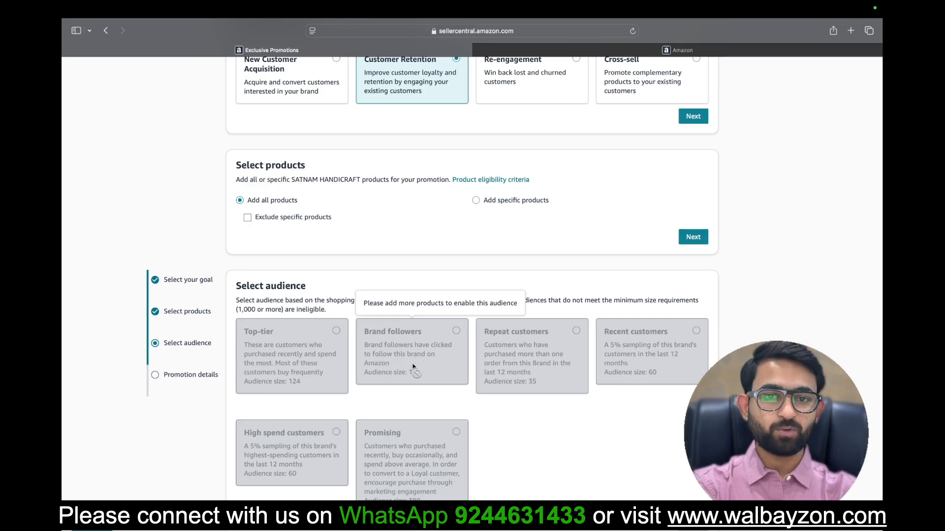
Open amazon.com in a new browser tab and search the store for "nike"
{"action": "left_click", "coordinate": [851, 35]}
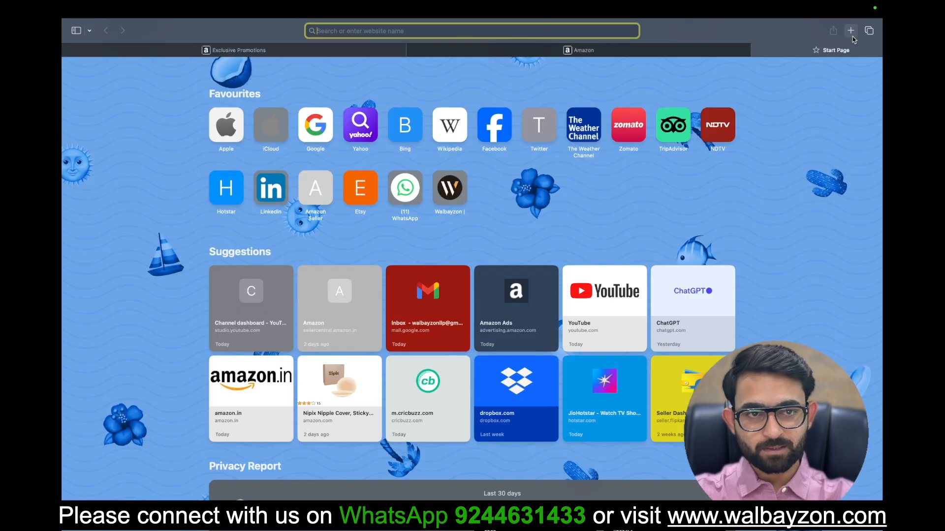
{"action": "type", "text": "amazon.com"}
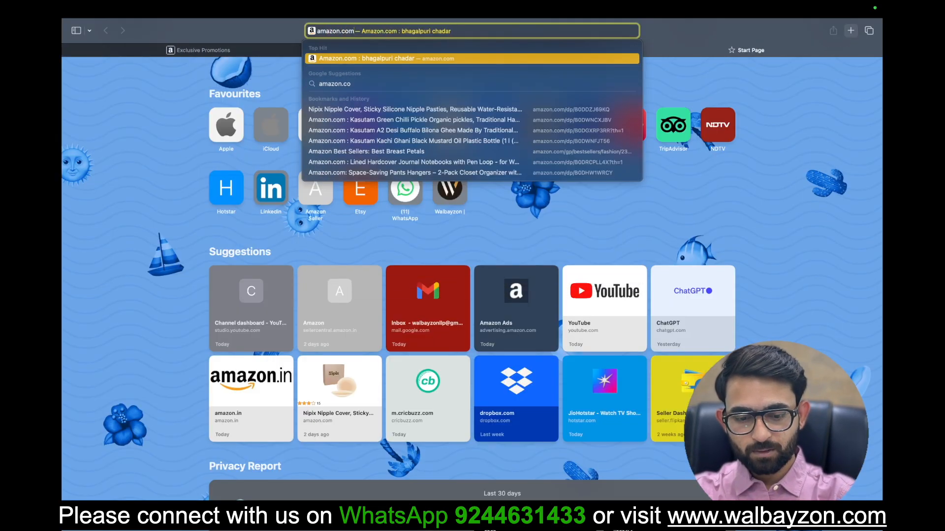
{"action": "key", "text": "Return"}
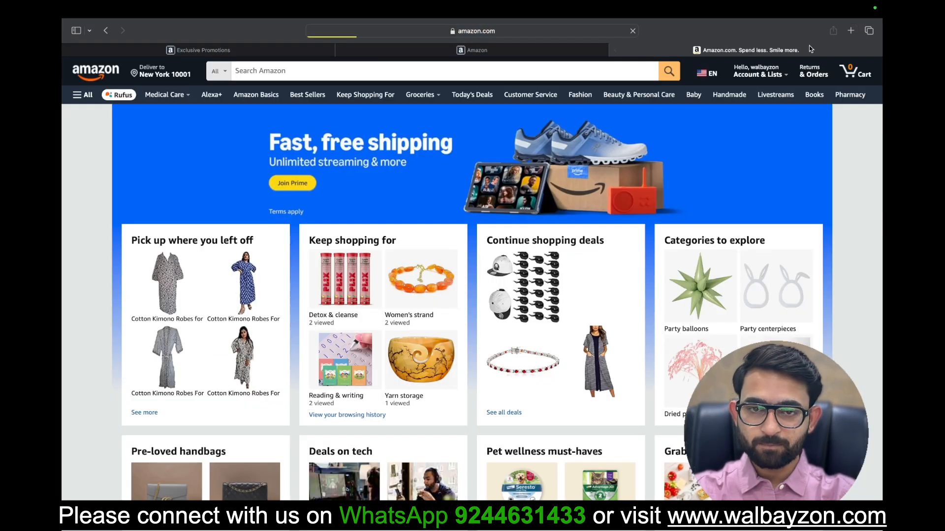
{"action": "left_click", "coordinate": [582, 76]}
{"action": "type", "text": "nike"}
{"action": "key", "text": "Return"}
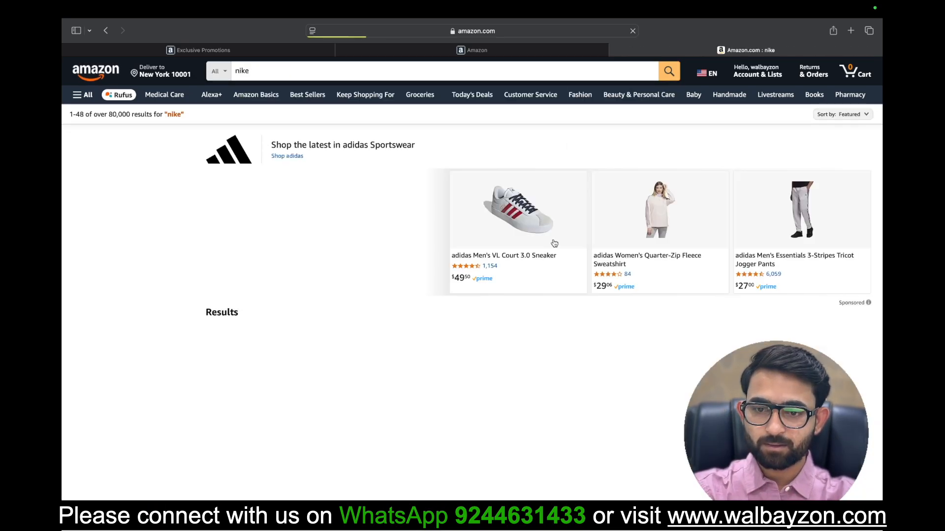
Open the Nike Everyday Plus Crew Socks listing, follow its brand link and look through the resulting products
{"action": "scroll", "coordinate": [291, 288], "scroll_direction": "down", "scroll_amount": 3}
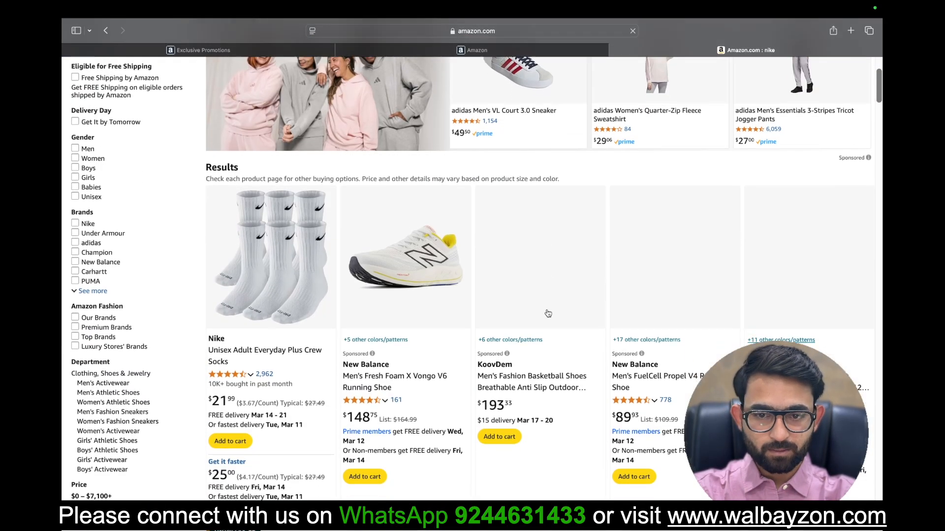
{"action": "left_click", "coordinate": [291, 288]}
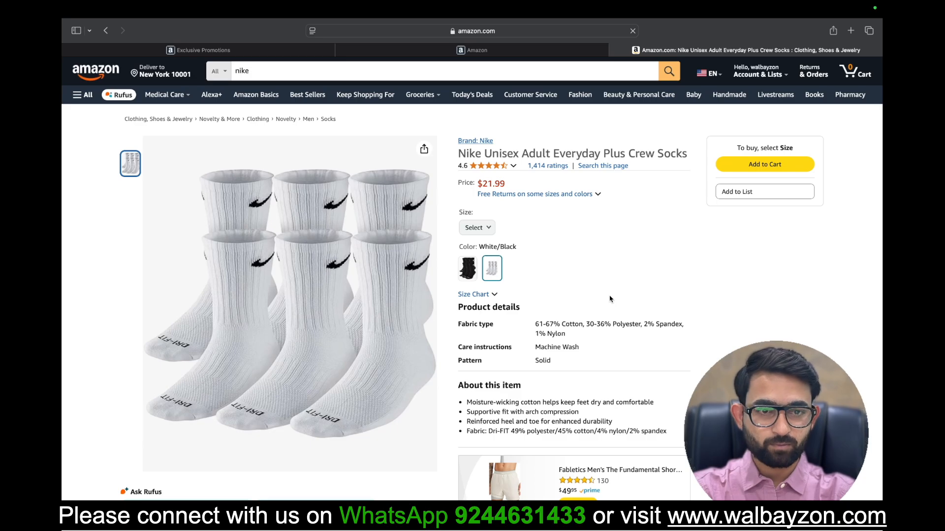
{"action": "left_click", "coordinate": [485, 142]}
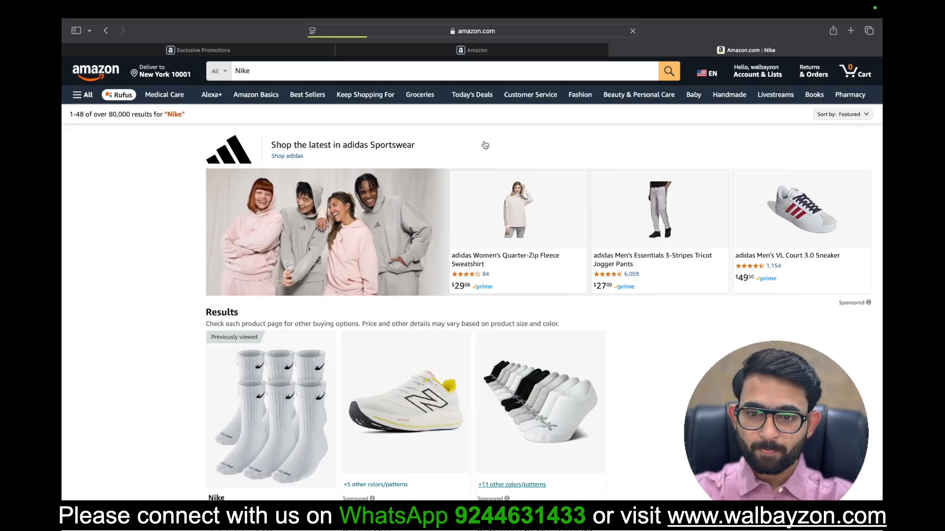
{"action": "scroll", "coordinate": [486, 276], "scroll_direction": "down", "scroll_amount": 11}
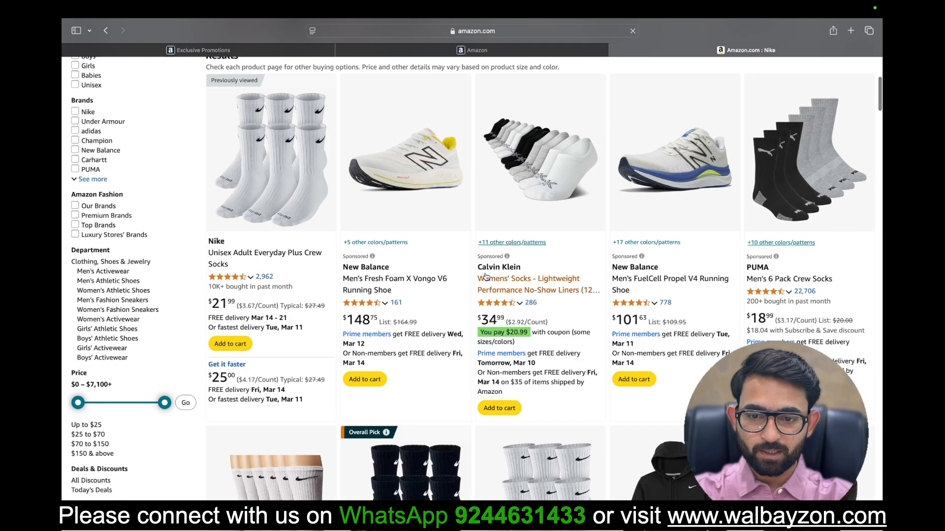
{"action": "scroll", "coordinate": [486, 276], "scroll_direction": "up", "scroll_amount": 12}
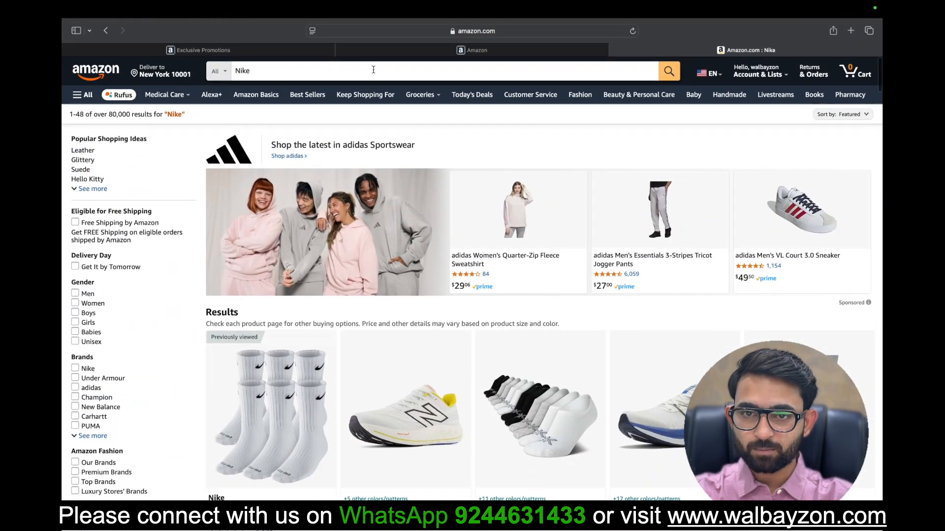
{"action": "left_click", "coordinate": [376, 70]}
{"action": "left_click", "coordinate": [695, 311]}
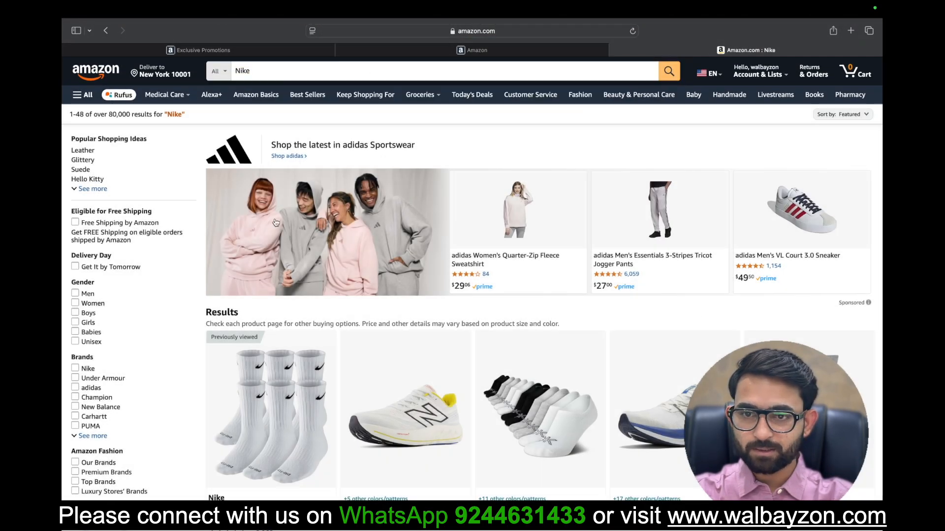
Open the adidas Sportswear brand store, browse its products and locate the option to follow the brand
{"action": "left_click", "coordinate": [290, 157]}
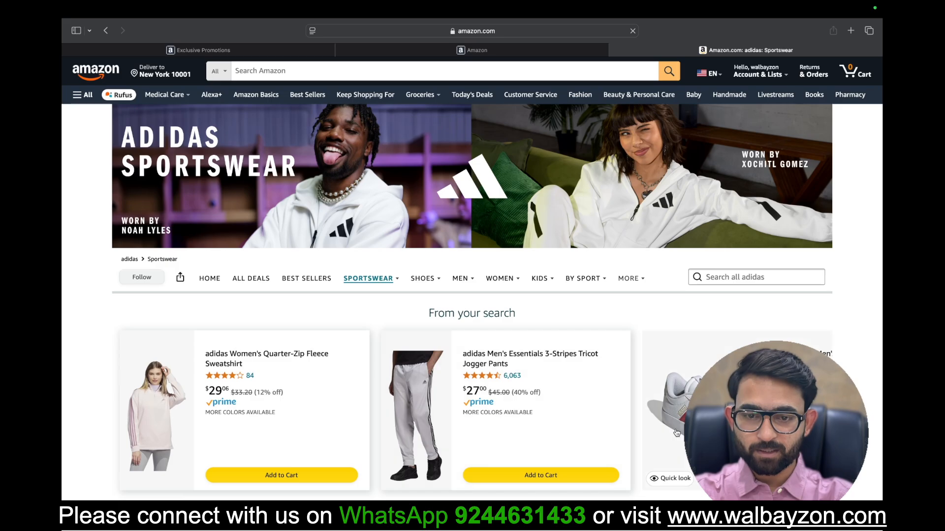
{"action": "scroll", "coordinate": [455, 452], "scroll_direction": "down", "scroll_amount": 10}
{"action": "scroll", "coordinate": [677, 433], "scroll_direction": "down", "scroll_amount": 10}
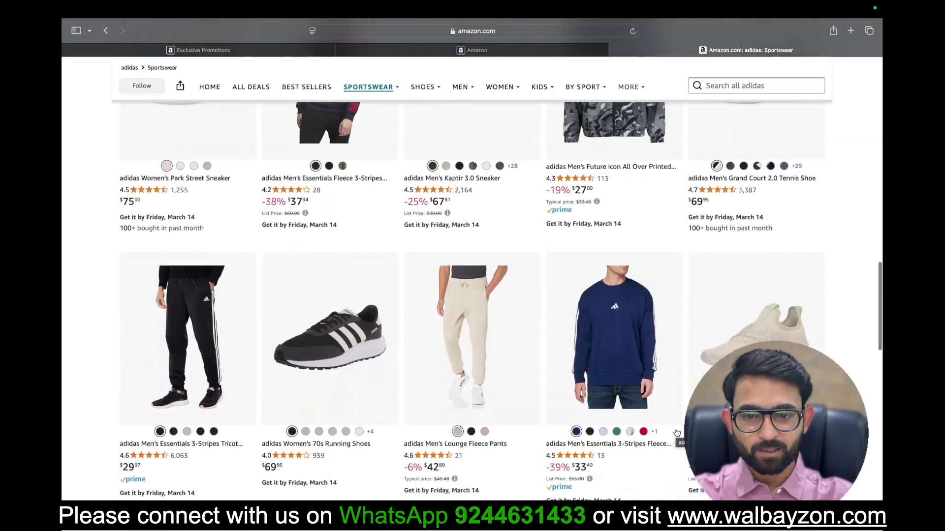
{"action": "scroll", "coordinate": [677, 433], "scroll_direction": "up", "scroll_amount": 20}
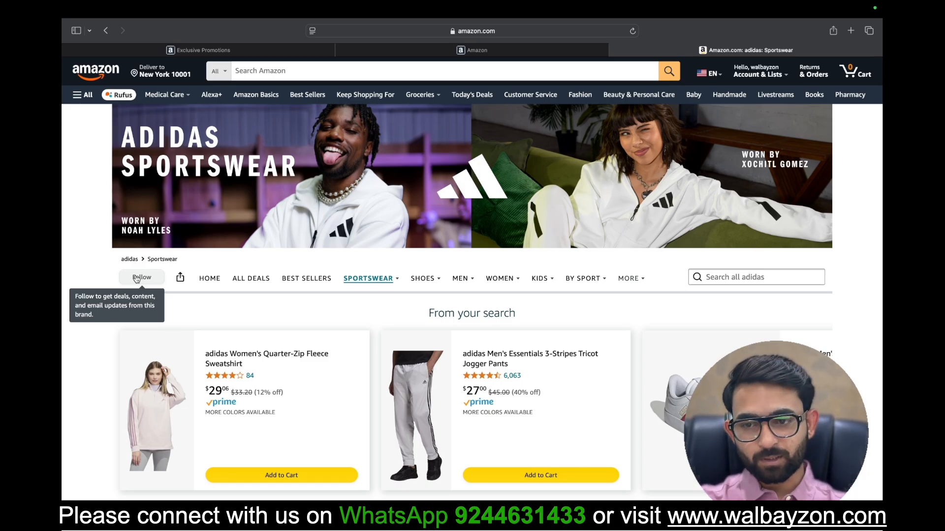
Return to the promotion being created, switch its goal to Re-engagement and review the audiences offered
{"action": "left_click", "coordinate": [250, 51]}
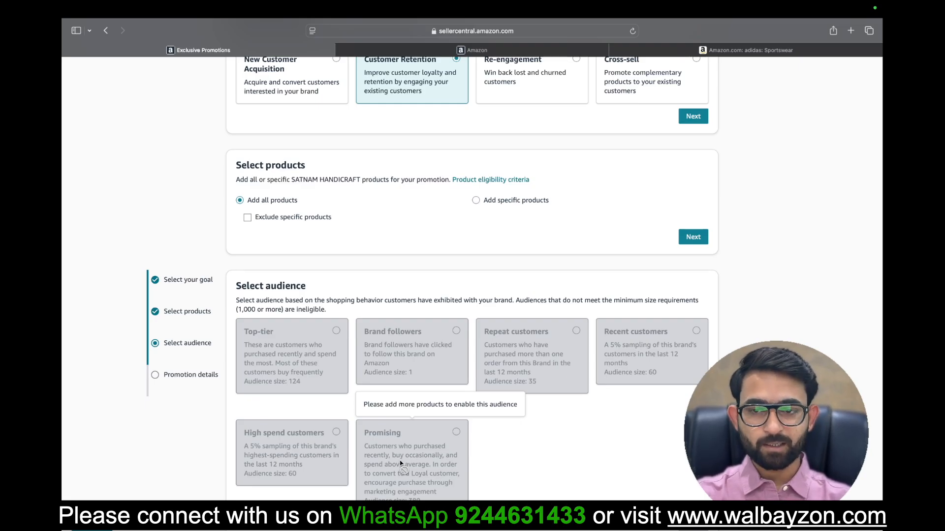
{"action": "scroll", "coordinate": [401, 464], "scroll_direction": "up", "scroll_amount": 2}
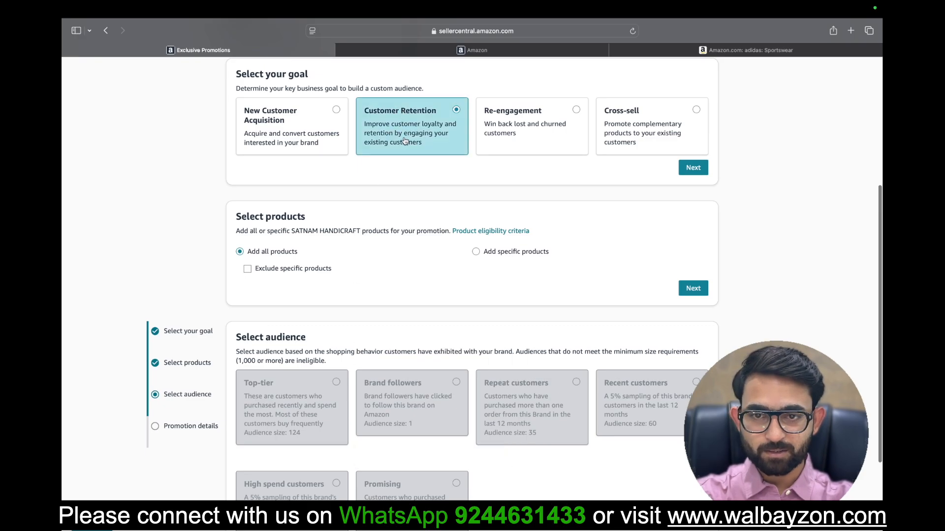
{"action": "left_click", "coordinate": [544, 127]}
{"action": "mouse_move", "coordinate": [320, 389]}
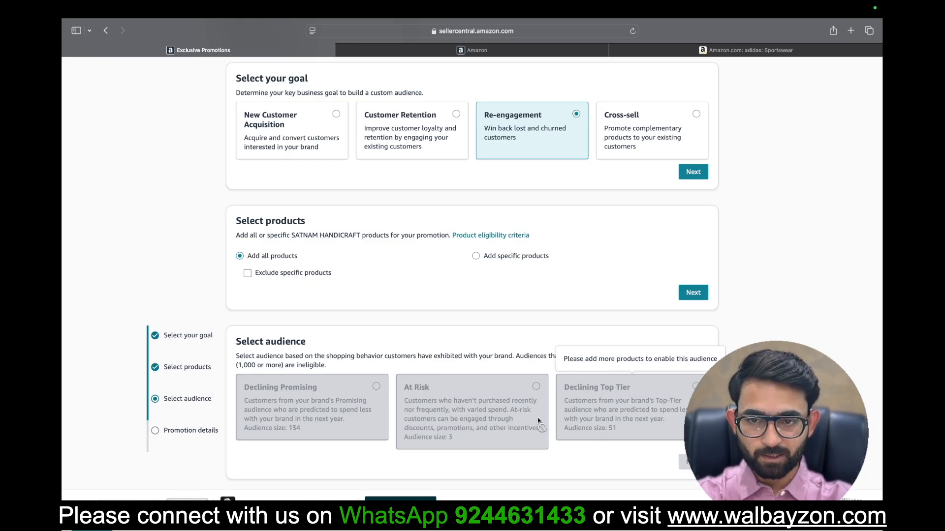
Switch the goal to Cross-sell and examine its specific-product requirement, ASIN entry and Complementary Products Remarketing audience
{"action": "left_click", "coordinate": [622, 148]}
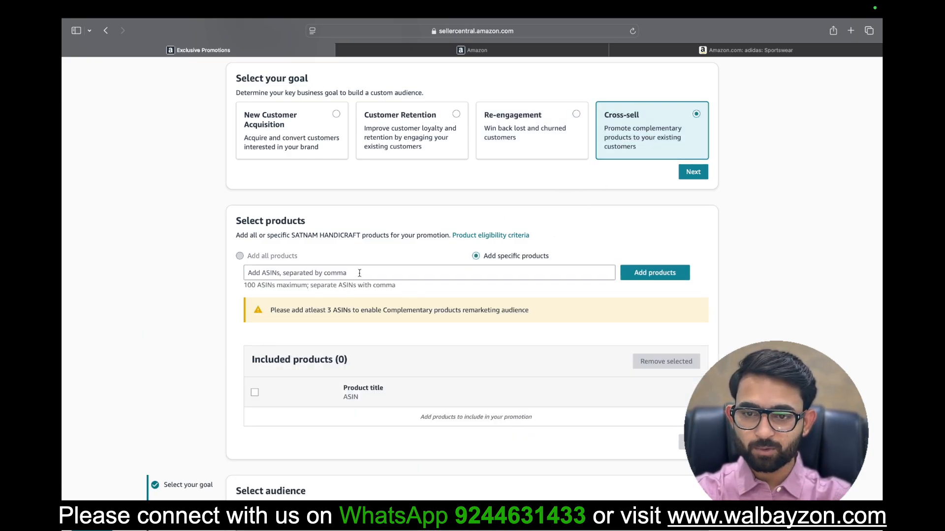
{"action": "scroll", "coordinate": [365, 327], "scroll_direction": "down", "scroll_amount": 5}
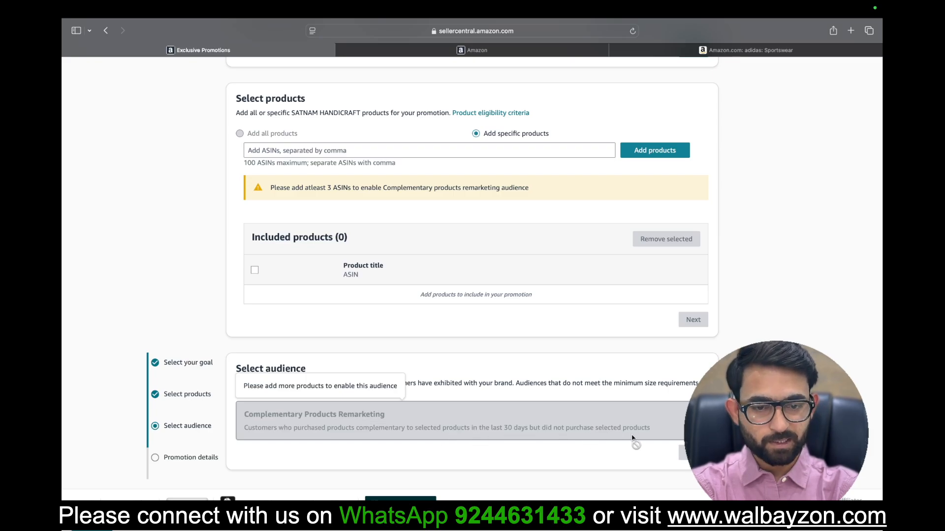
{"action": "scroll", "coordinate": [463, 368], "scroll_direction": "up", "scroll_amount": 3}
{"action": "scroll", "coordinate": [462, 368], "scroll_direction": "down", "scroll_amount": 3}
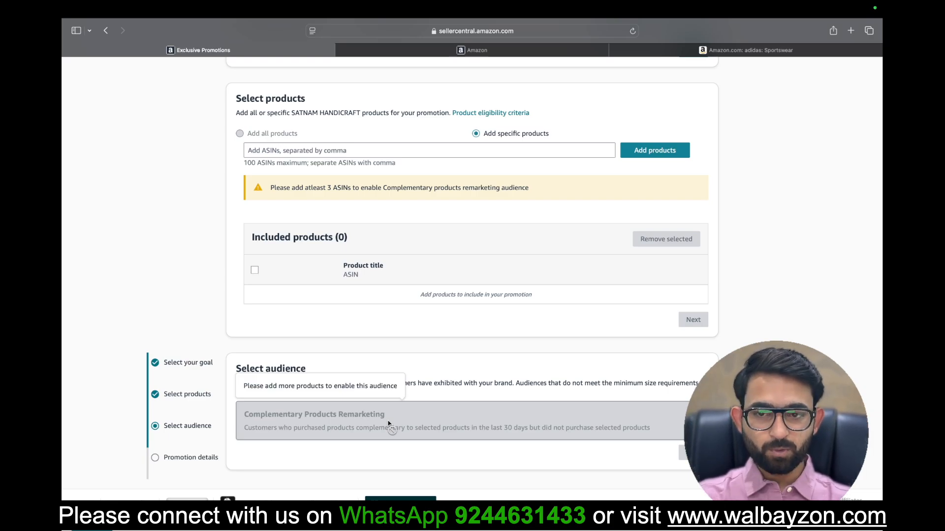
{"action": "left_click", "coordinate": [436, 152]}
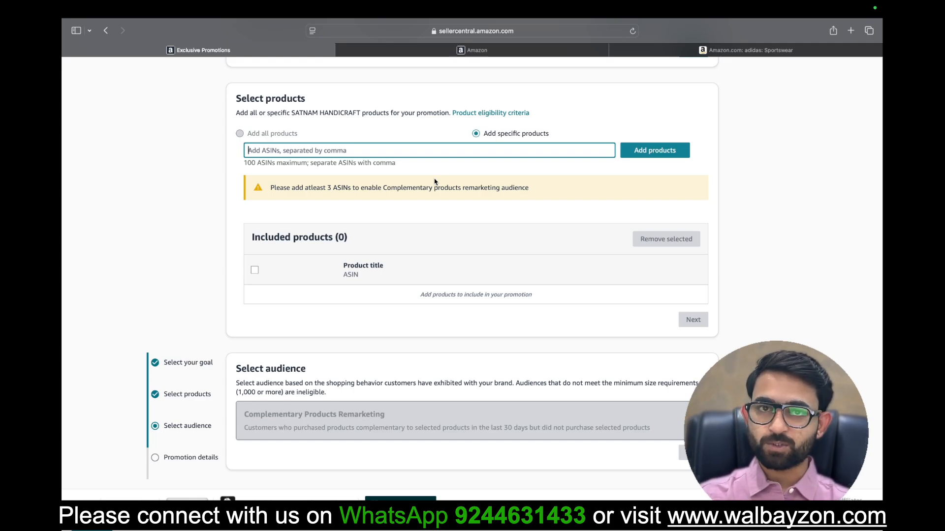
Set the promotion goal back to New Customer Acquisition and include all of the brand's products
{"action": "scroll", "coordinate": [434, 182], "scroll_direction": "up", "scroll_amount": 5}
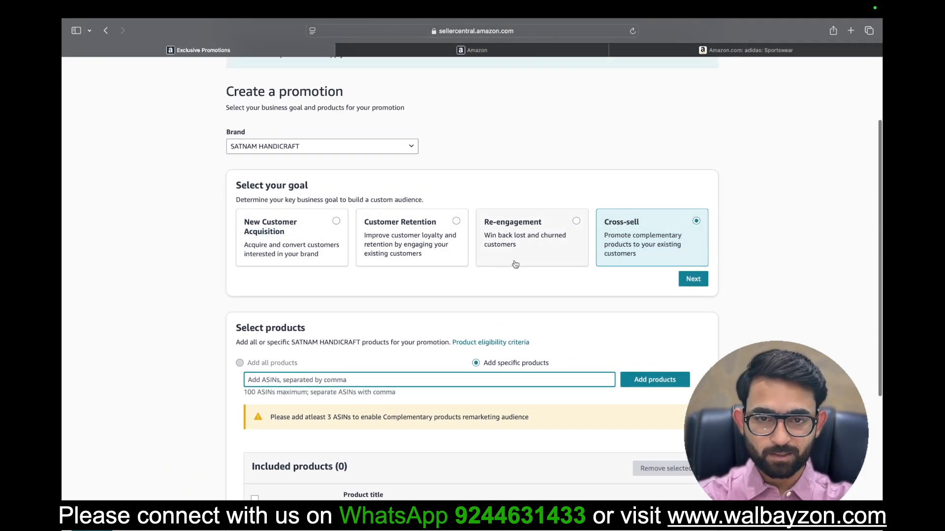
{"action": "left_click", "coordinate": [310, 255]}
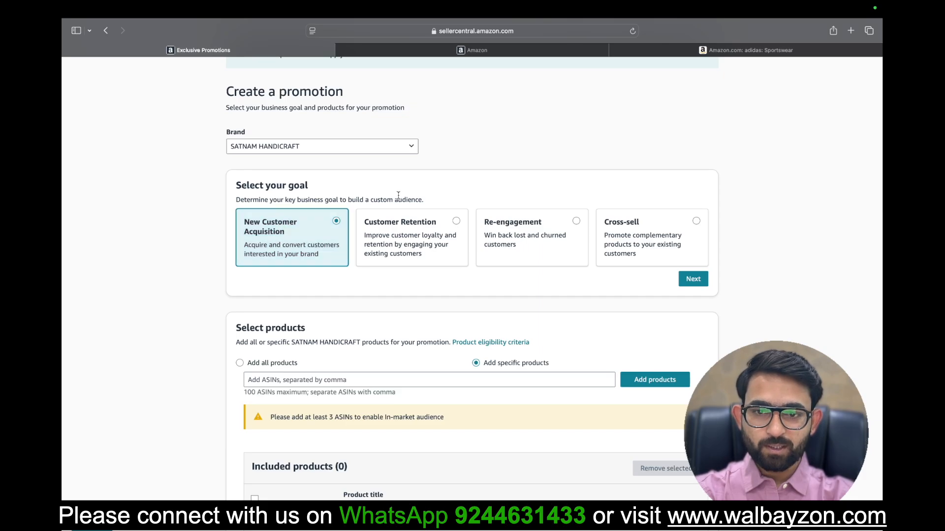
{"action": "left_click_drag", "start_coordinate": [371, 199], "coordinate": [437, 201]}
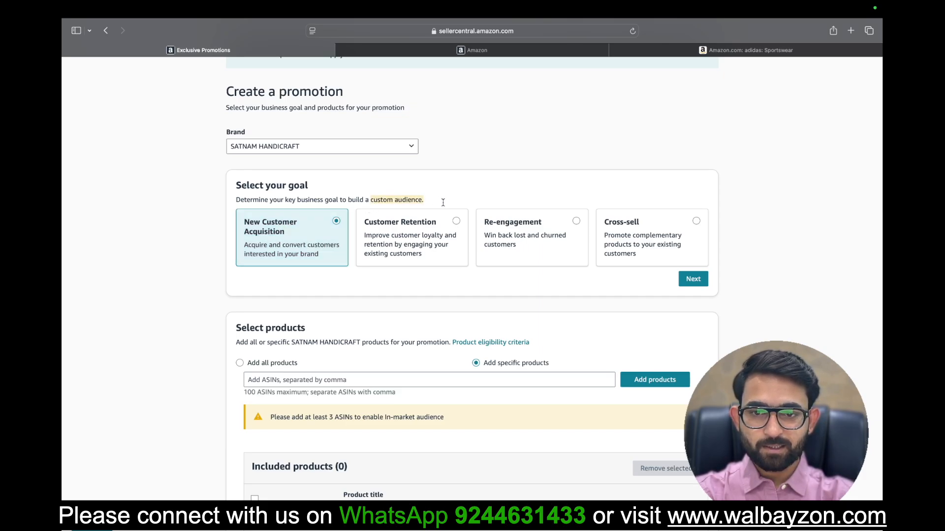
{"action": "left_click", "coordinate": [240, 363]}
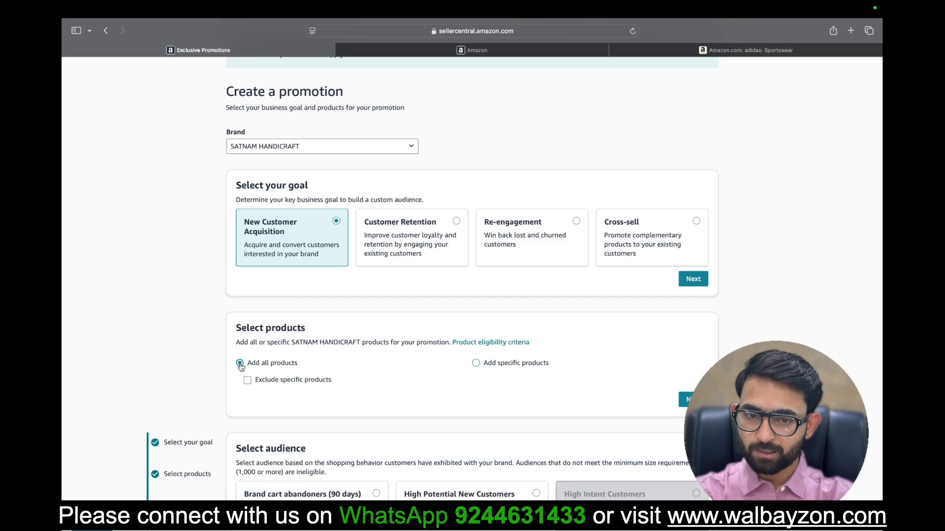
Select the Brand cart abandoners (90 days) audience and continue to the promotion details
{"action": "scroll", "coordinate": [419, 396], "scroll_direction": "down", "scroll_amount": 3}
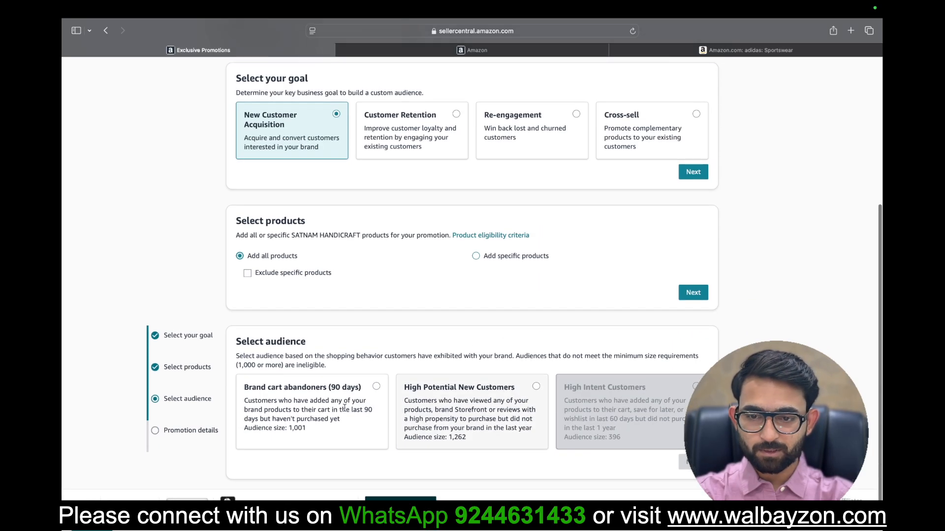
{"action": "left_click", "coordinate": [291, 411]}
{"action": "scroll", "coordinate": [453, 329], "scroll_direction": "up", "scroll_amount": 3}
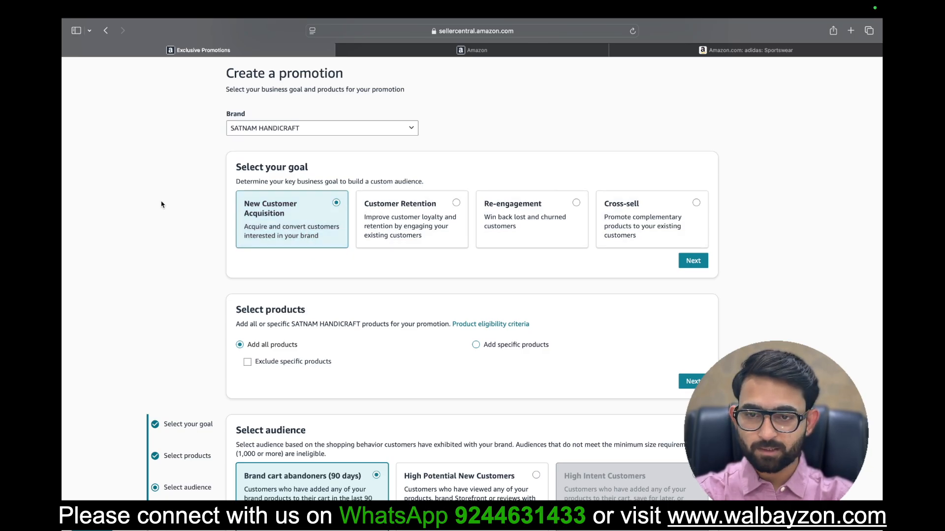
{"action": "scroll", "coordinate": [363, 369], "scroll_direction": "down", "scroll_amount": 3}
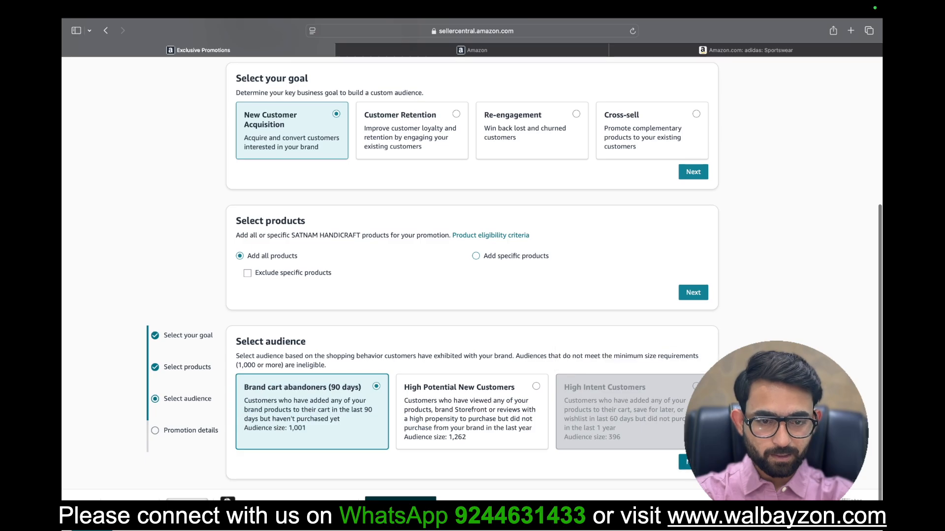
{"action": "left_click", "coordinate": [693, 462]}
Name the promotion "new customers" in the promotion details
{"action": "scroll", "coordinate": [499, 385], "scroll_direction": "down", "scroll_amount": 10}
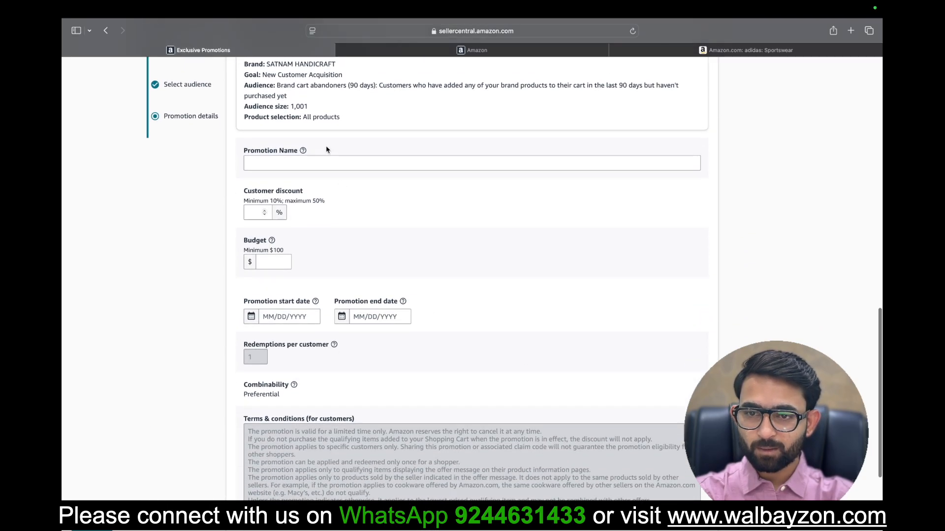
{"action": "left_click", "coordinate": [276, 163]}
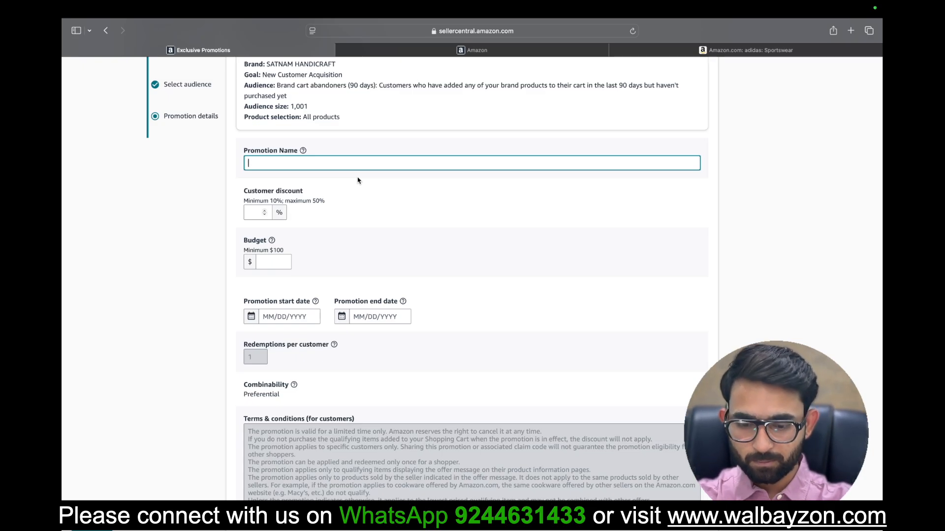
{"action": "type", "text": "new "}
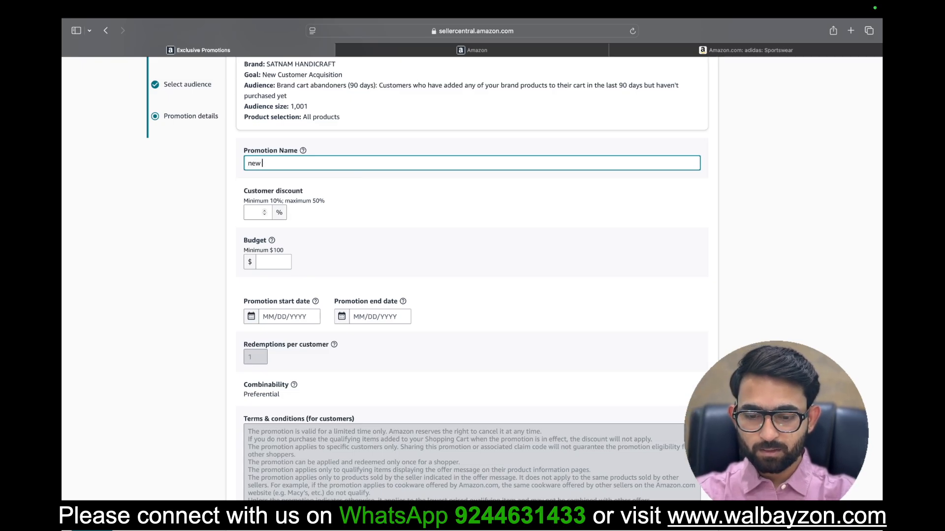
{"action": "type", "text": "customers"}
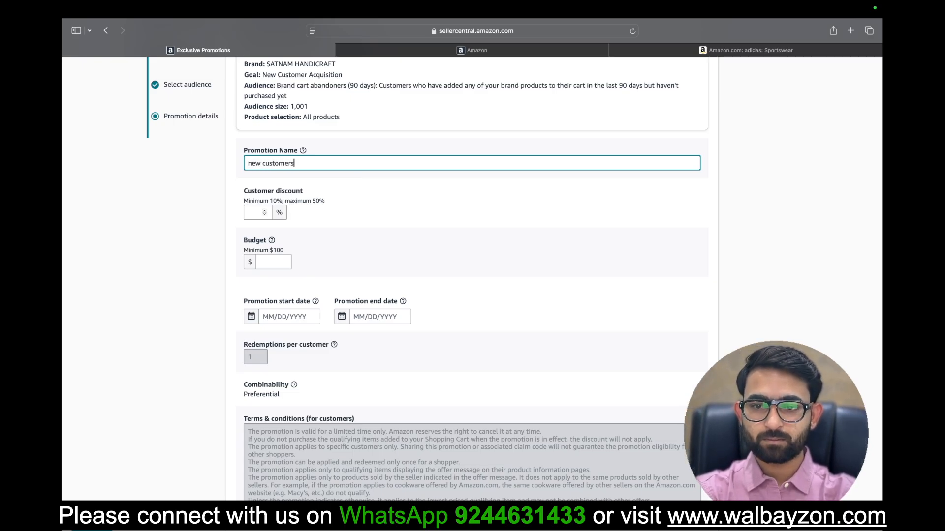
Set the customer discount to 12%
{"action": "left_click", "coordinate": [469, 214]}
{"action": "left_click", "coordinate": [254, 213]}
{"action": "left_click", "coordinate": [354, 209]}
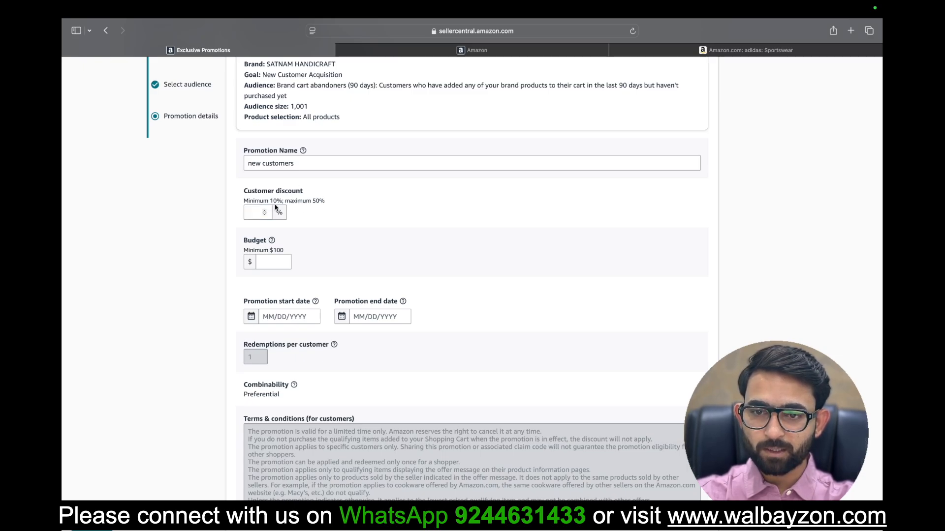
{"action": "left_click", "coordinate": [258, 214]}
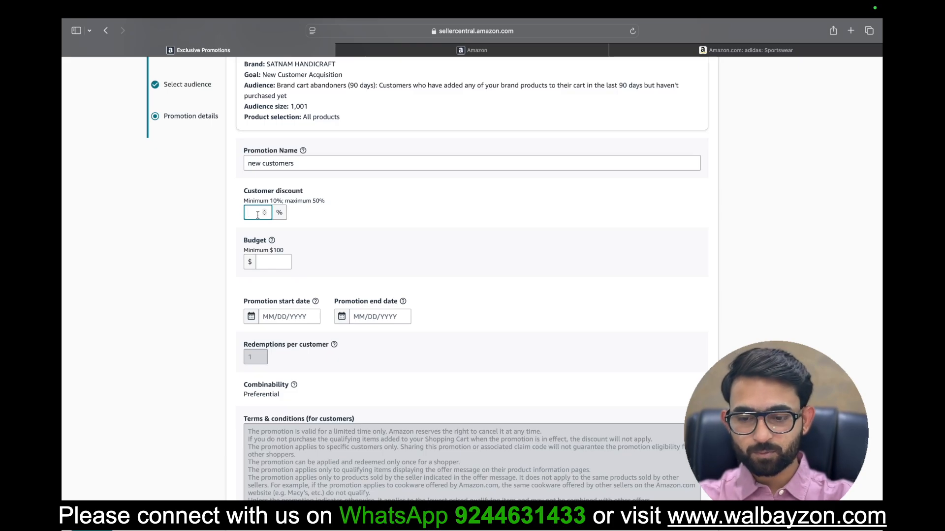
{"action": "type", "text": "12"}
{"action": "left_click", "coordinate": [364, 211]}
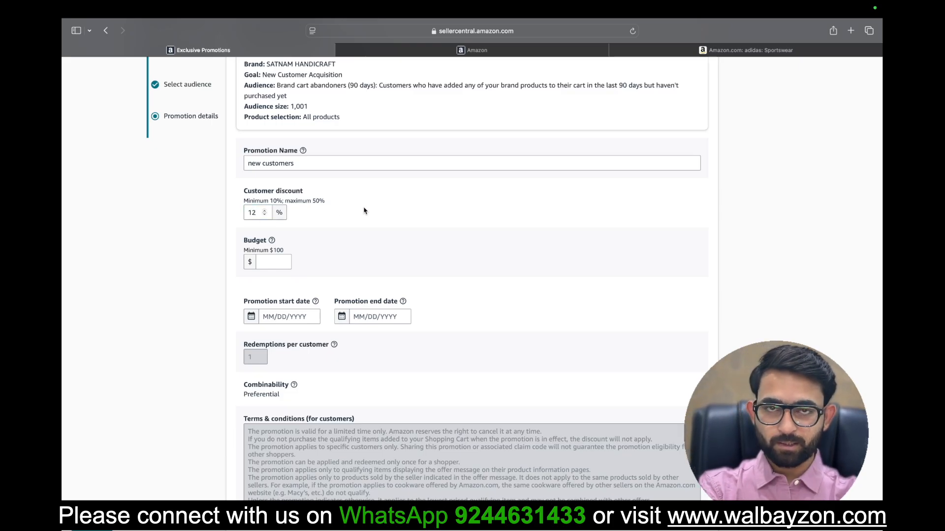
Change the customer discount to 10%
{"action": "left_click", "coordinate": [277, 263]}
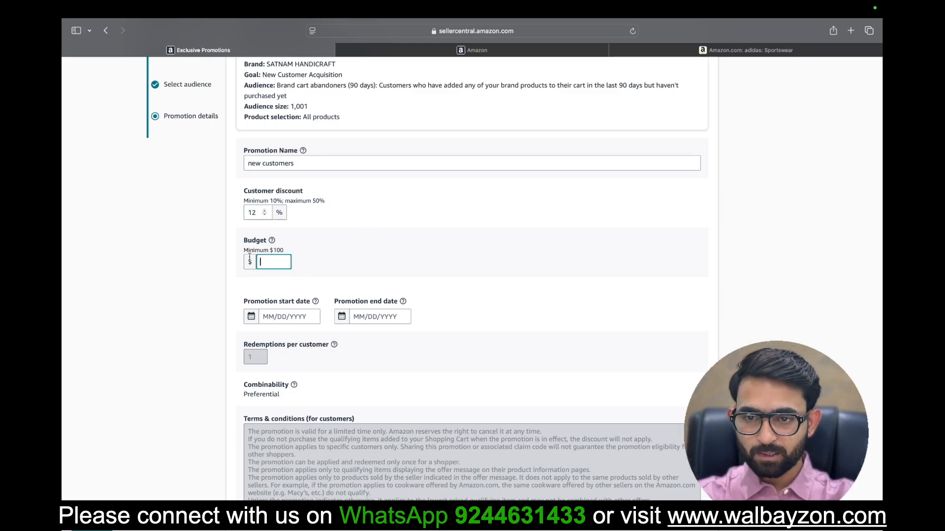
{"action": "left_click", "coordinate": [347, 251]}
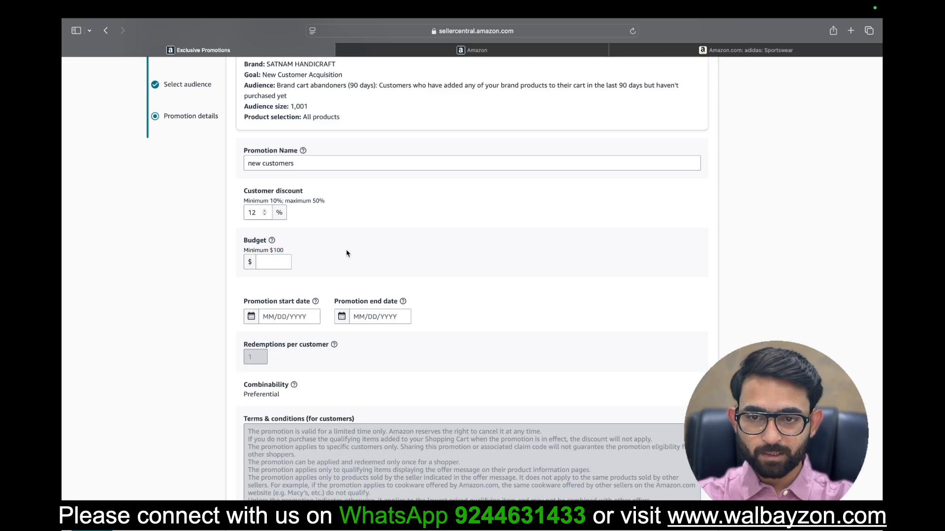
{"action": "left_click", "coordinate": [281, 261]}
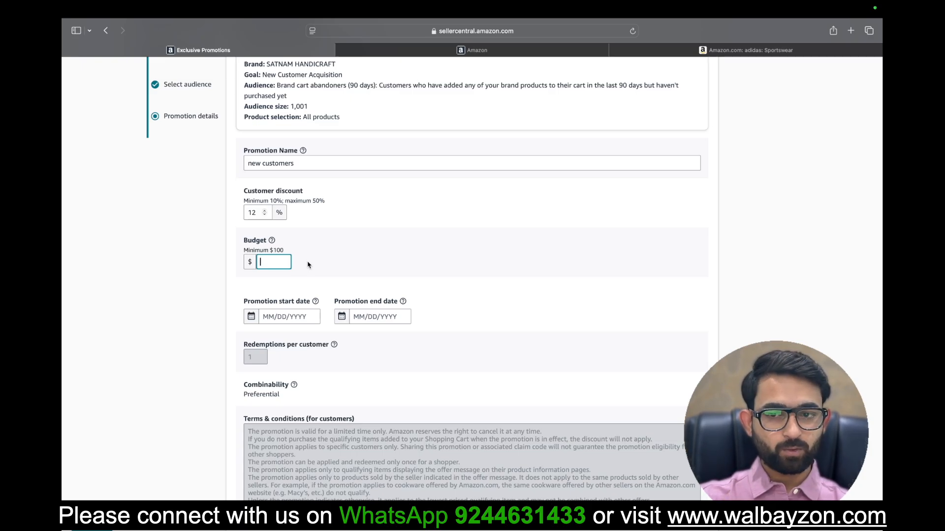
{"action": "left_click", "coordinate": [256, 213]}
{"action": "key", "text": "BackSpace"}
{"action": "type", "text": "0"}
{"action": "left_click", "coordinate": [373, 249]}
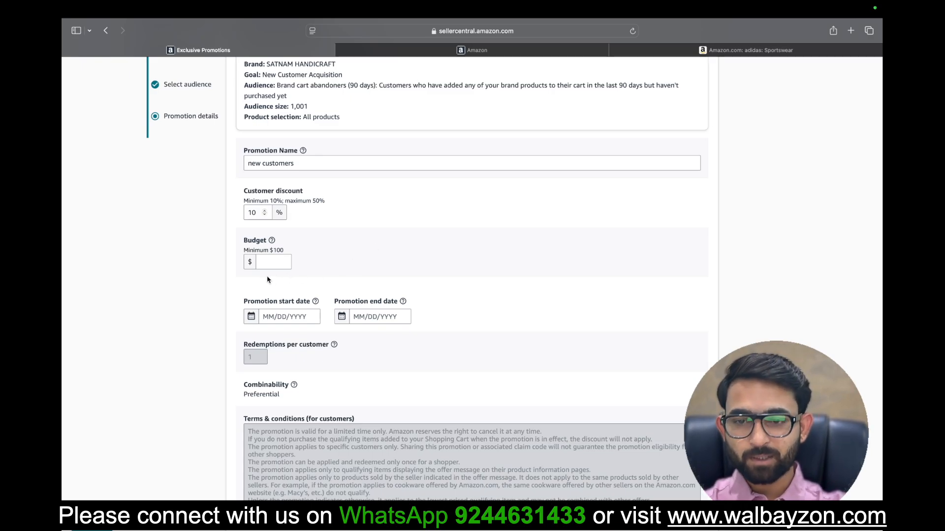
Set the promotion budget to $100
{"action": "left_click", "coordinate": [272, 254]}
{"action": "type", "text": "100"}
{"action": "left_click", "coordinate": [346, 263]}
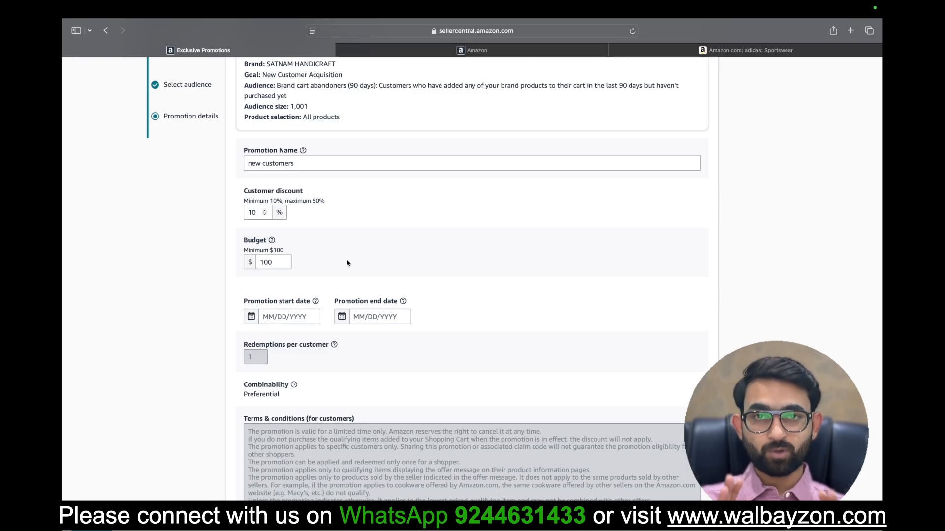
Replace the promotion budget with $500
{"action": "left_click", "coordinate": [283, 264]}
{"action": "double_click", "coordinate": [286, 265]}
{"action": "key", "text": "BackSpace"}
{"action": "left_click", "coordinate": [313, 266]}
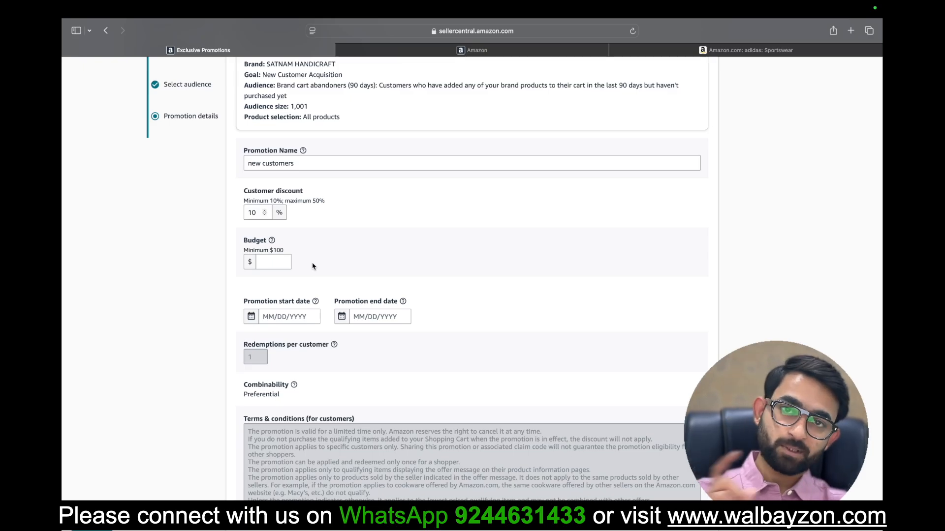
{"action": "left_click", "coordinate": [281, 264]}
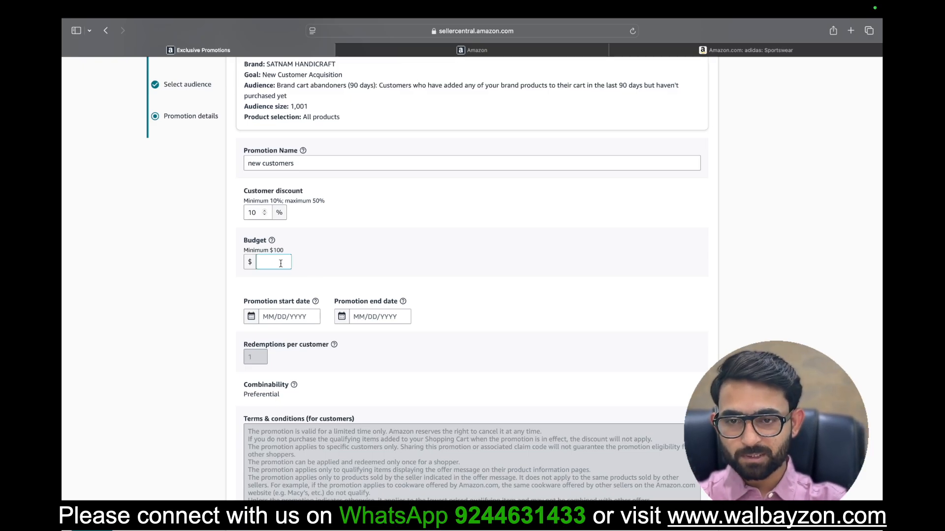
{"action": "type", "text": "500"}
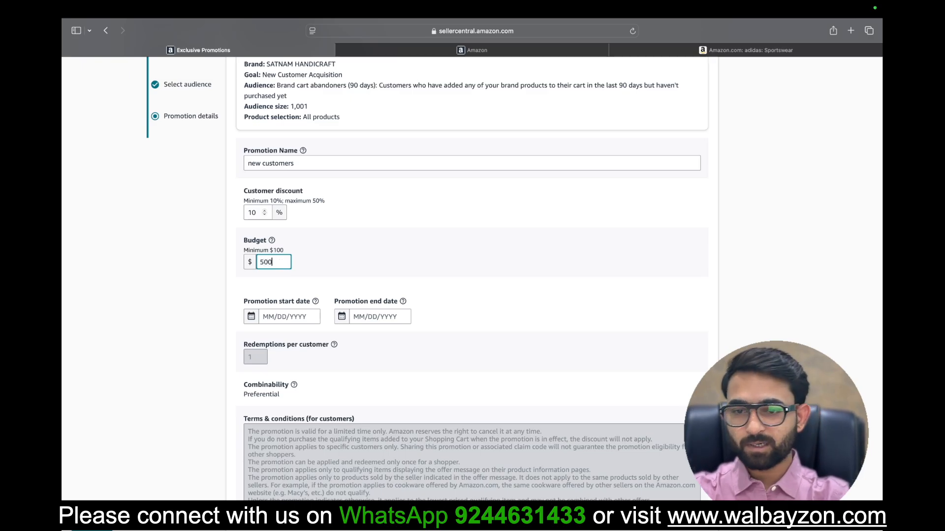
{"action": "left_click", "coordinate": [344, 248]}
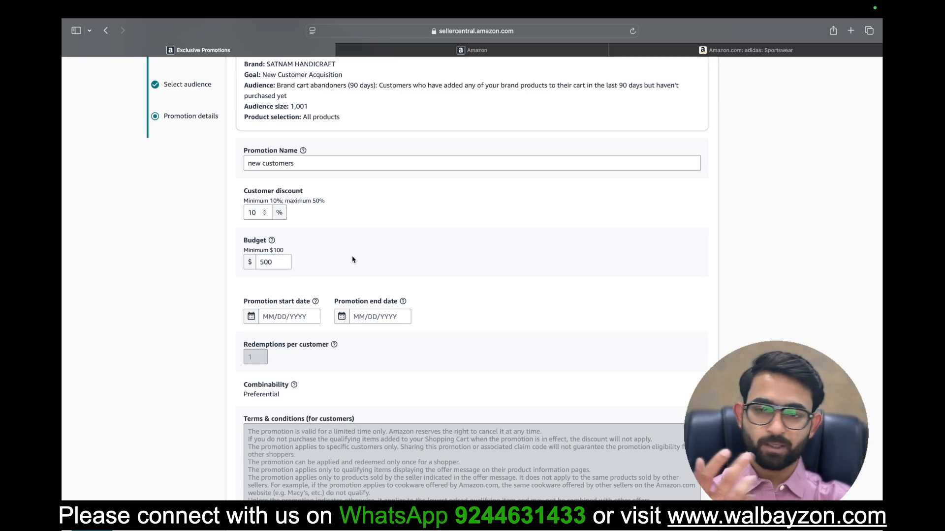
{"action": "left_click", "coordinate": [286, 262]}
{"action": "left_click", "coordinate": [277, 247]}
{"action": "left_click", "coordinate": [278, 247]}
{"action": "left_click", "coordinate": [366, 255]}
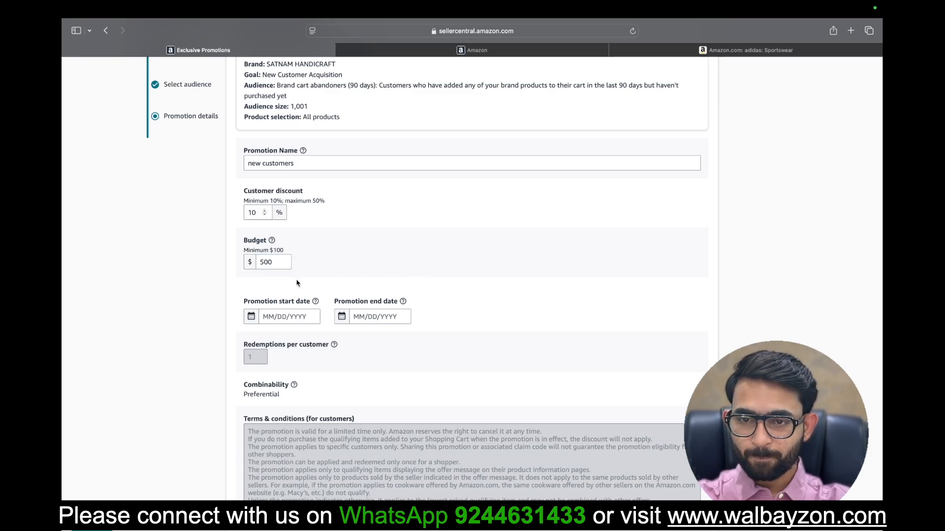
Set the promotion start date to 03/11/2025
{"action": "left_click", "coordinate": [288, 316]}
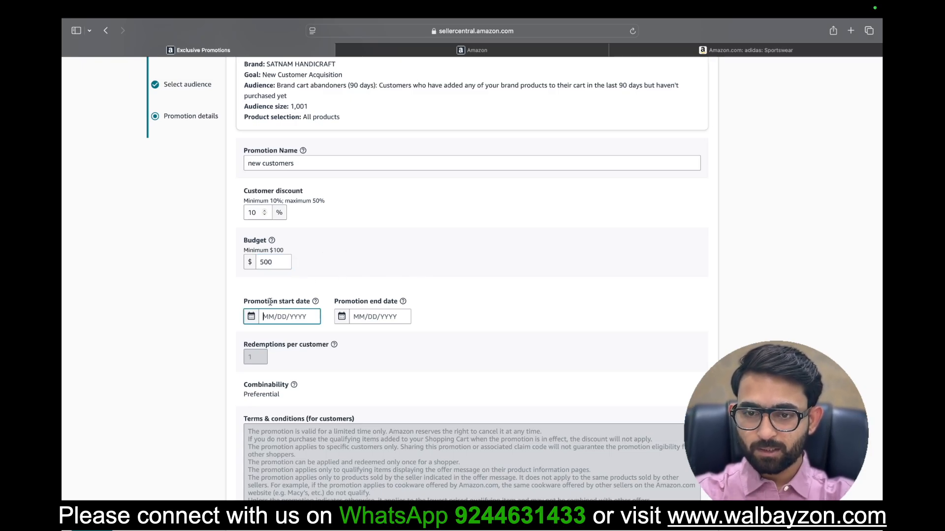
{"action": "left_click", "coordinate": [383, 315]}
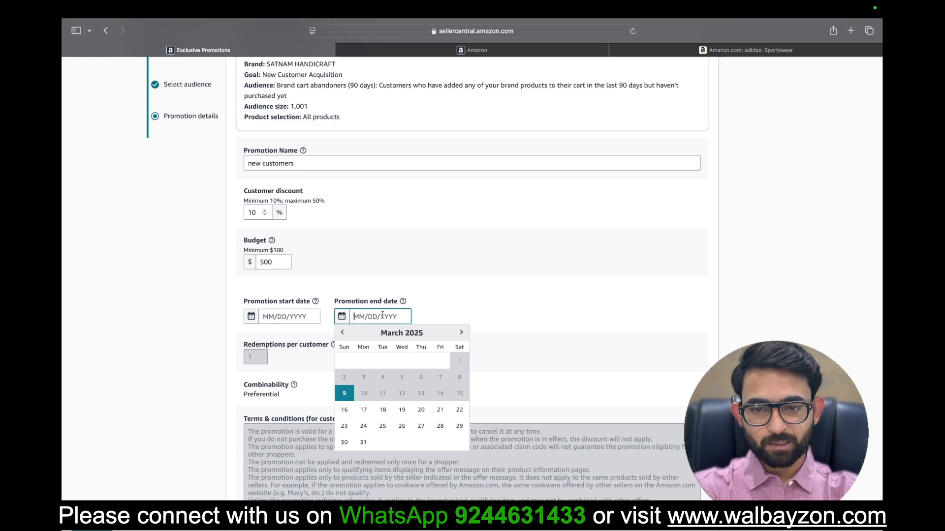
{"action": "left_click", "coordinate": [295, 318]}
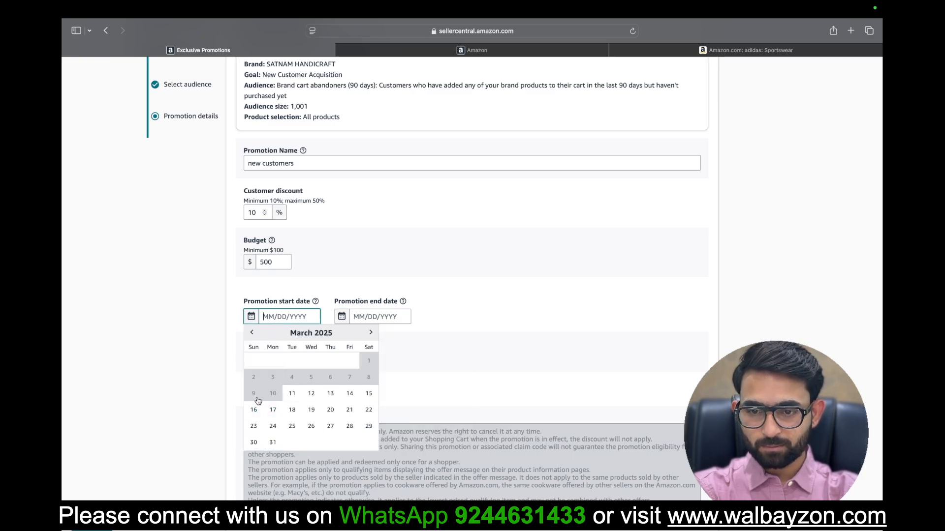
{"action": "mouse_move", "coordinate": [460, 4]}
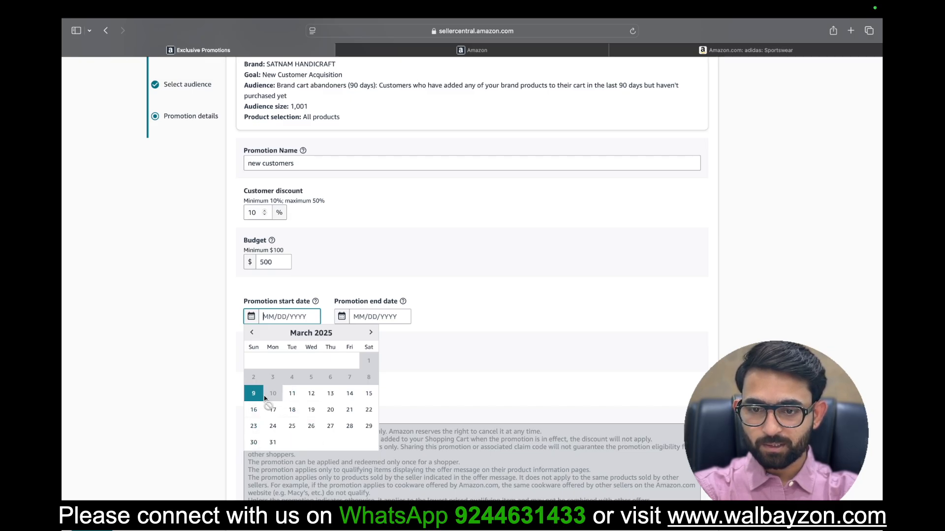
{"action": "left_click", "coordinate": [290, 397]}
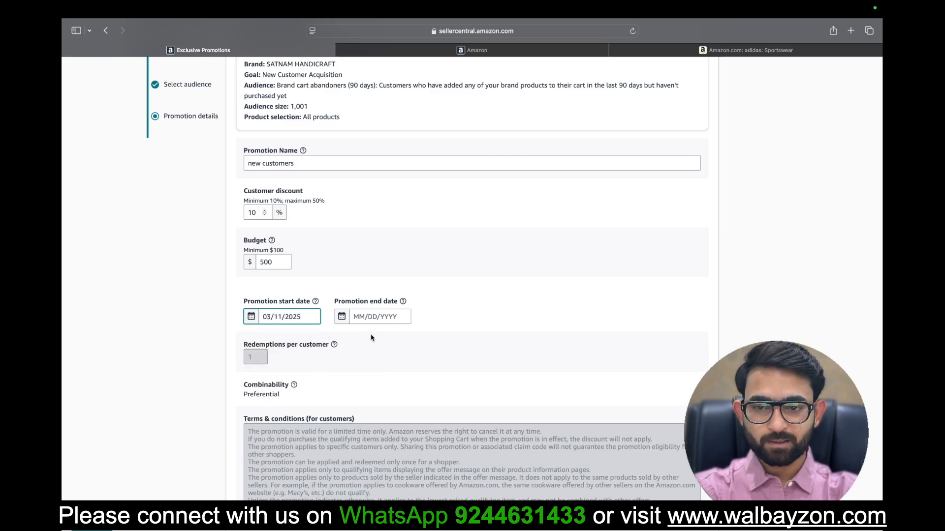
Check which months allow an end date and set the promotion end date to 05/14/2025
{"action": "left_click", "coordinate": [375, 319]}
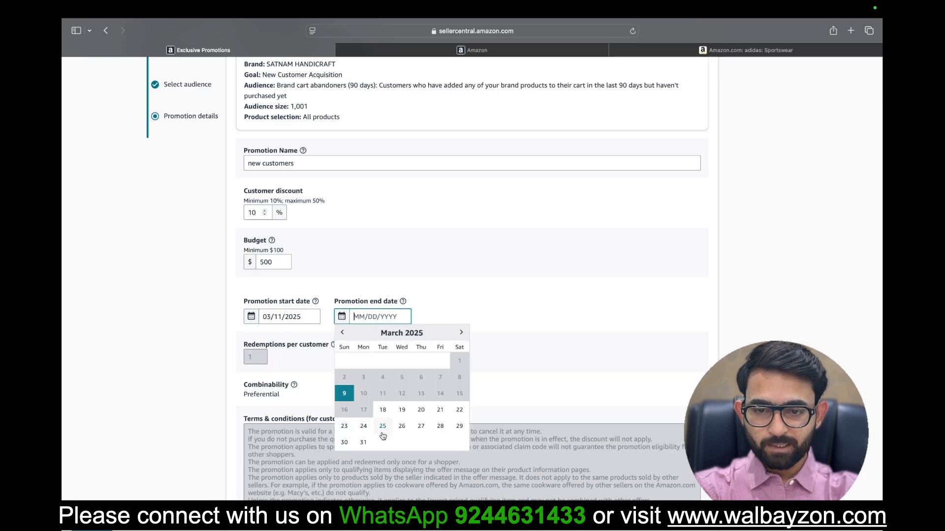
{"action": "left_click", "coordinate": [461, 333]}
{"action": "left_click", "coordinate": [461, 333]}
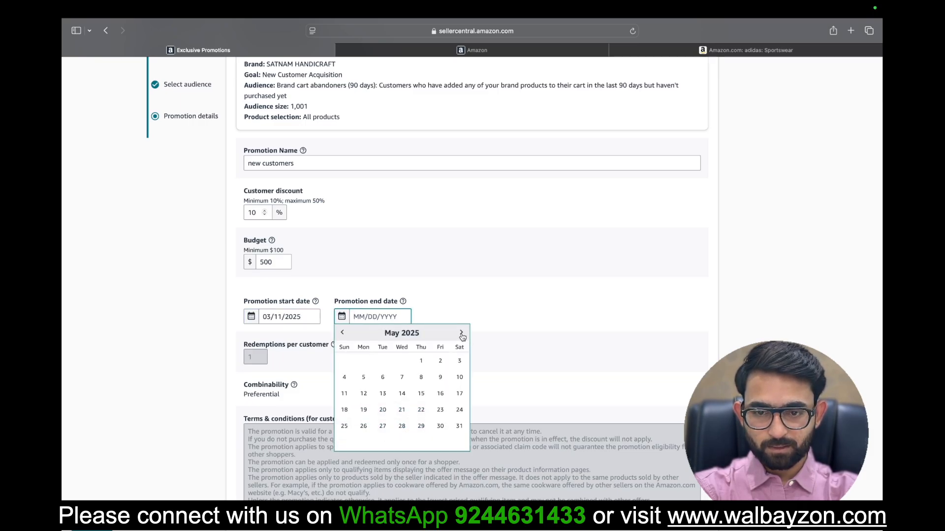
{"action": "left_click", "coordinate": [461, 333]}
{"action": "left_click", "coordinate": [461, 333]}
{"action": "left_click", "coordinate": [343, 334]}
{"action": "left_click", "coordinate": [343, 333]}
{"action": "left_click", "coordinate": [343, 333]}
{"action": "left_click", "coordinate": [343, 334]}
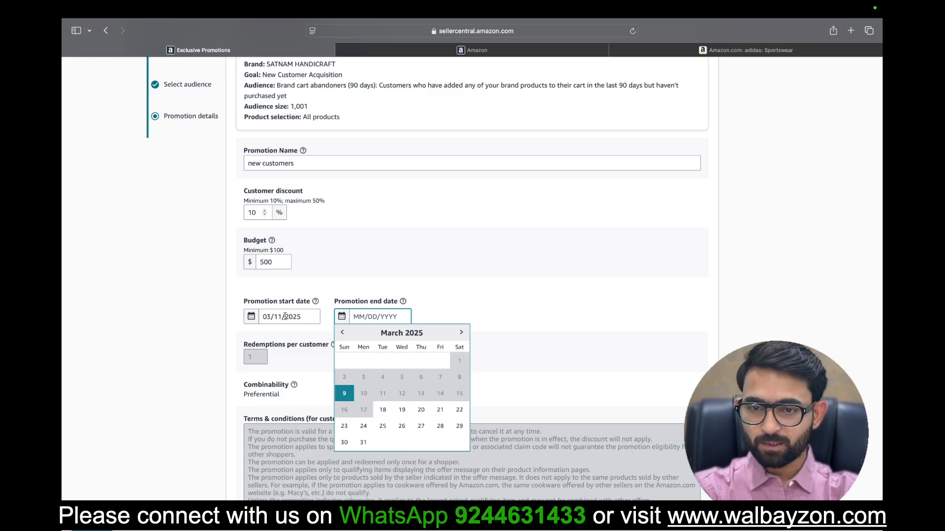
{"action": "left_click", "coordinate": [462, 334]}
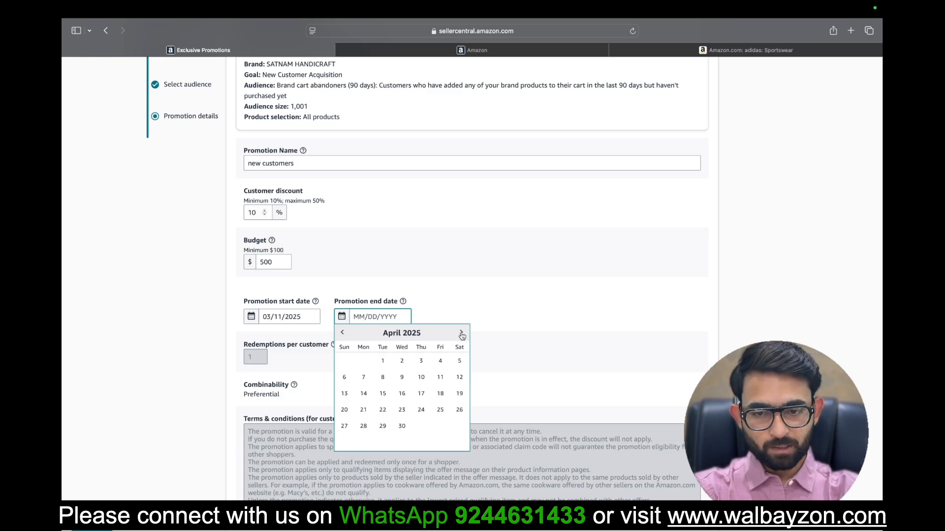
{"action": "left_click", "coordinate": [462, 334]}
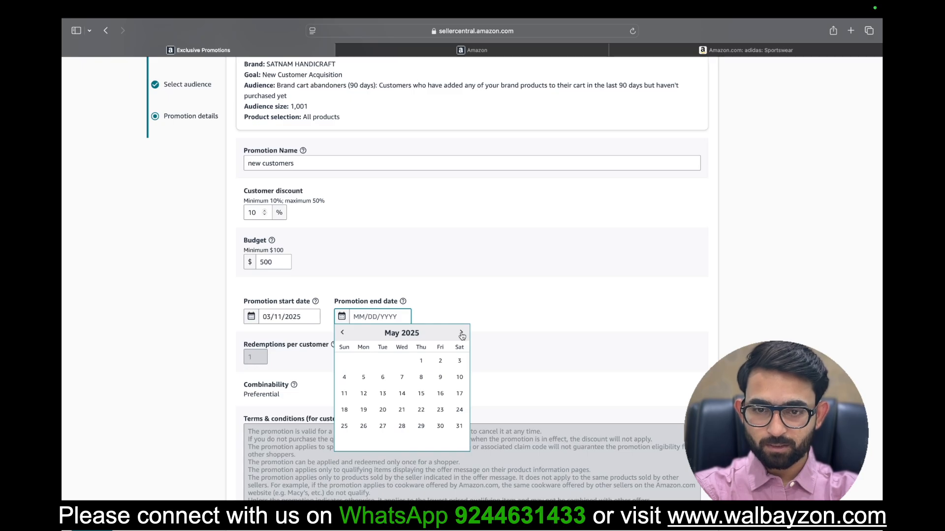
{"action": "left_click", "coordinate": [461, 334]}
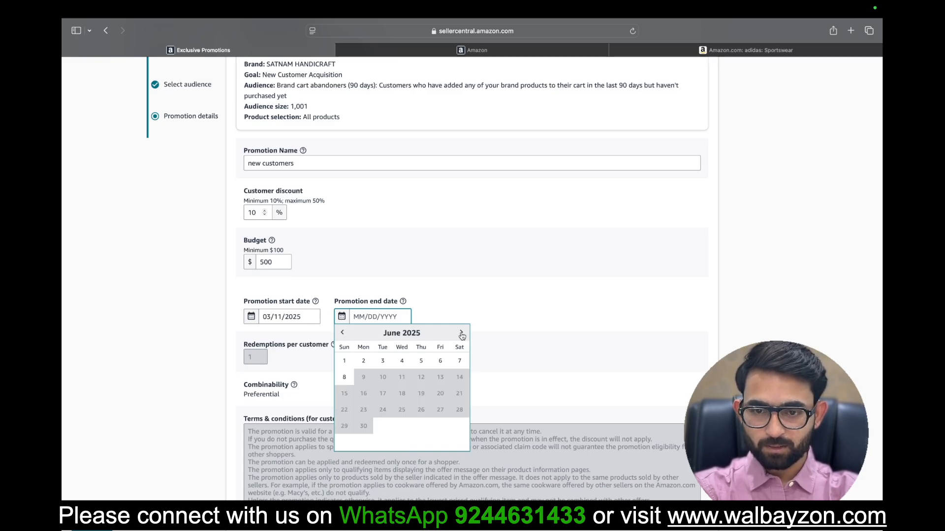
{"action": "left_click", "coordinate": [342, 335]}
{"action": "left_click", "coordinate": [342, 336]}
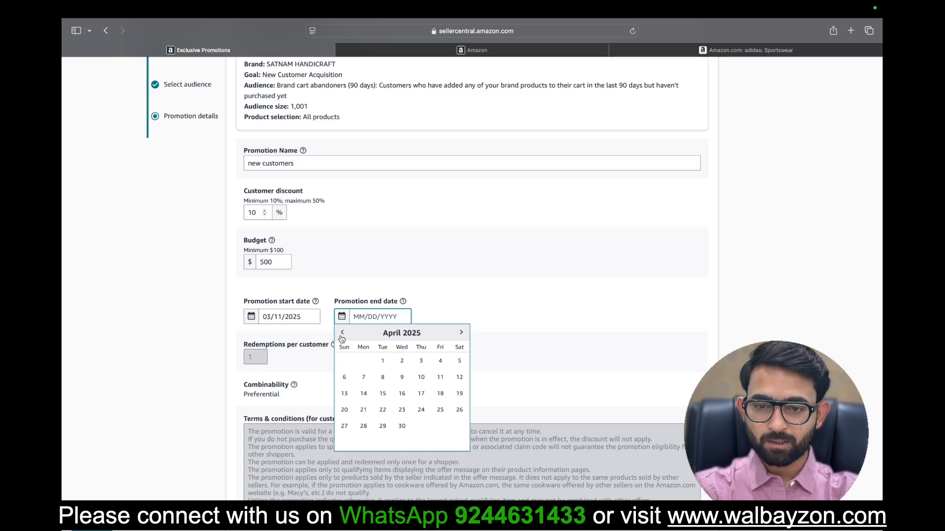
{"action": "left_click", "coordinate": [460, 335]}
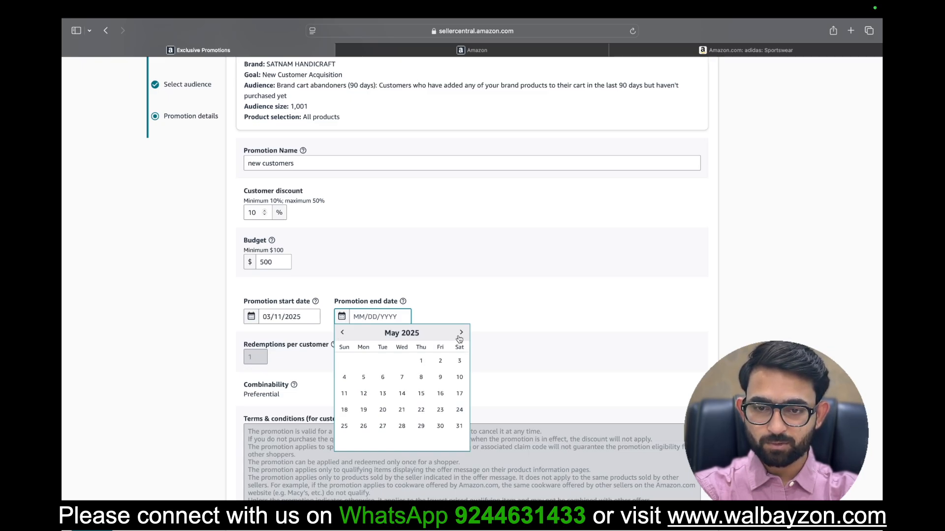
{"action": "left_click", "coordinate": [401, 393]}
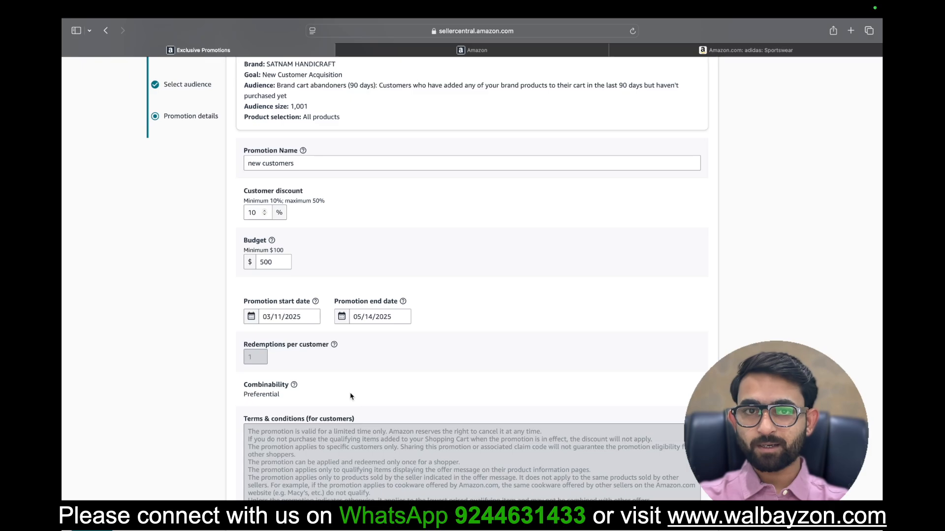
Review the promotion's goal, product, audience and detail settings, and read the customer terms and conditions
{"action": "scroll", "coordinate": [350, 396], "scroll_direction": "down", "scroll_amount": 5}
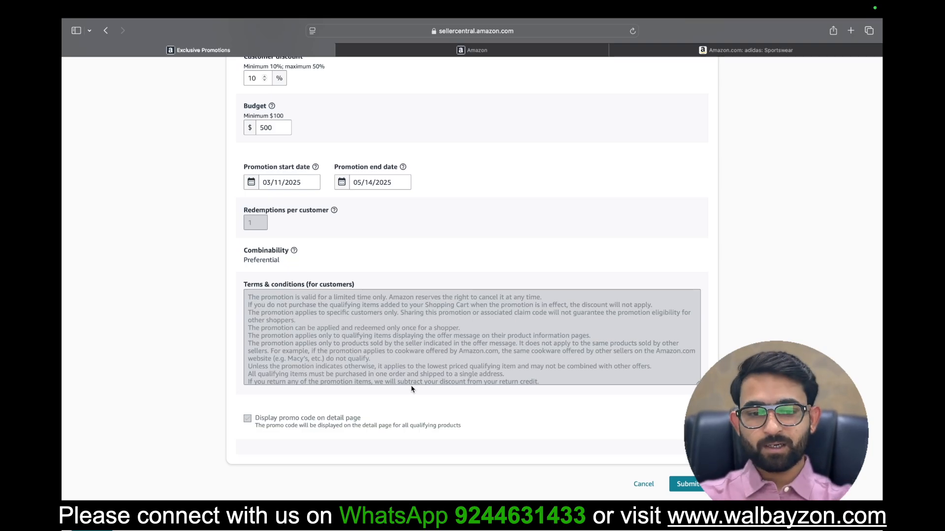
{"action": "scroll", "coordinate": [517, 440], "scroll_direction": "up", "scroll_amount": 15}
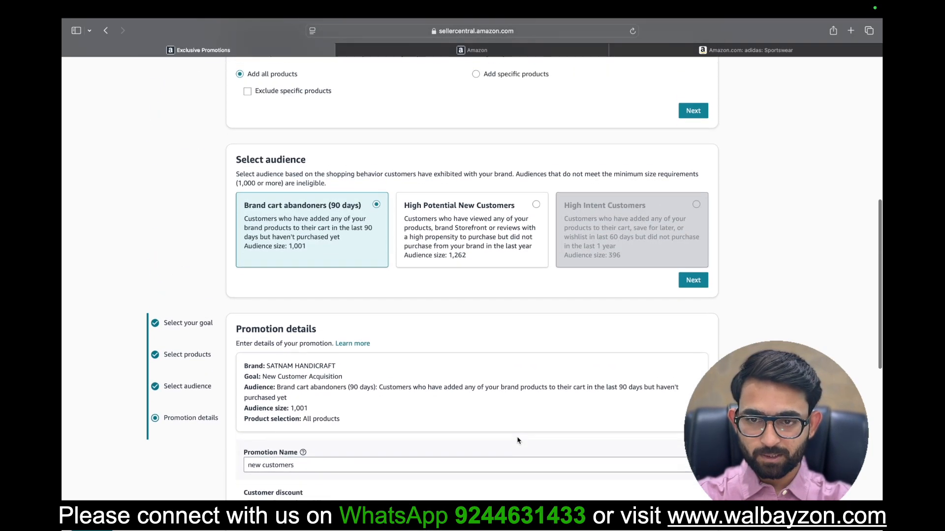
{"action": "scroll", "coordinate": [517, 440], "scroll_direction": "up", "scroll_amount": 5}
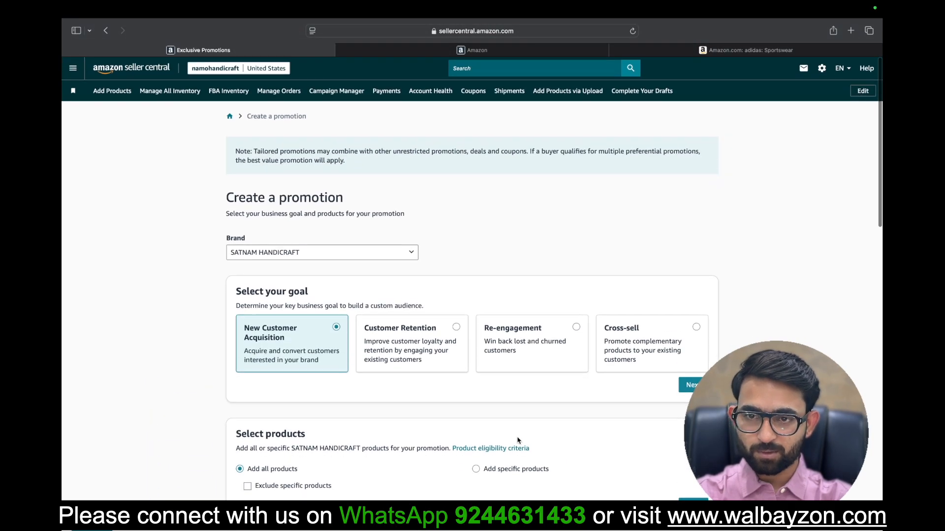
{"action": "scroll", "coordinate": [448, 288], "scroll_direction": "down", "scroll_amount": 20}
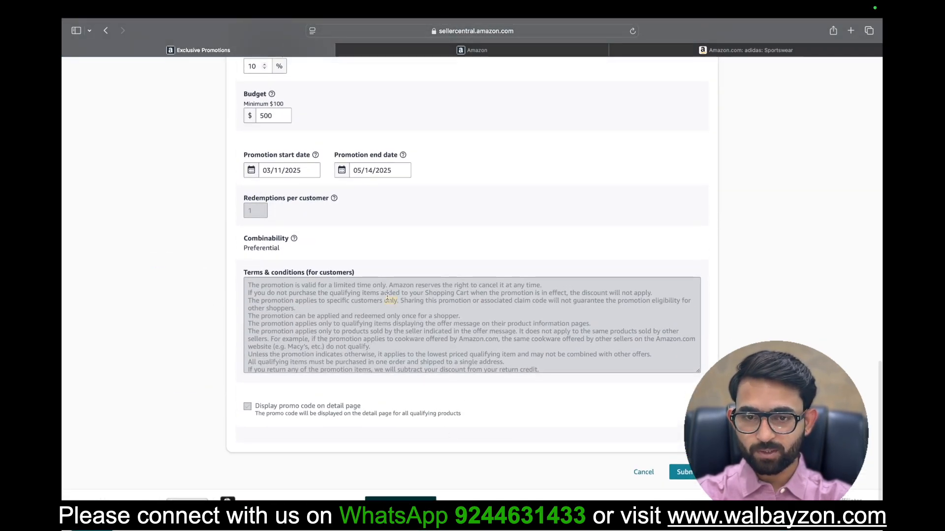
{"action": "scroll", "coordinate": [404, 337], "scroll_direction": "up", "scroll_amount": 2}
{"action": "scroll", "coordinate": [404, 336], "scroll_direction": "up", "scroll_amount": 1}
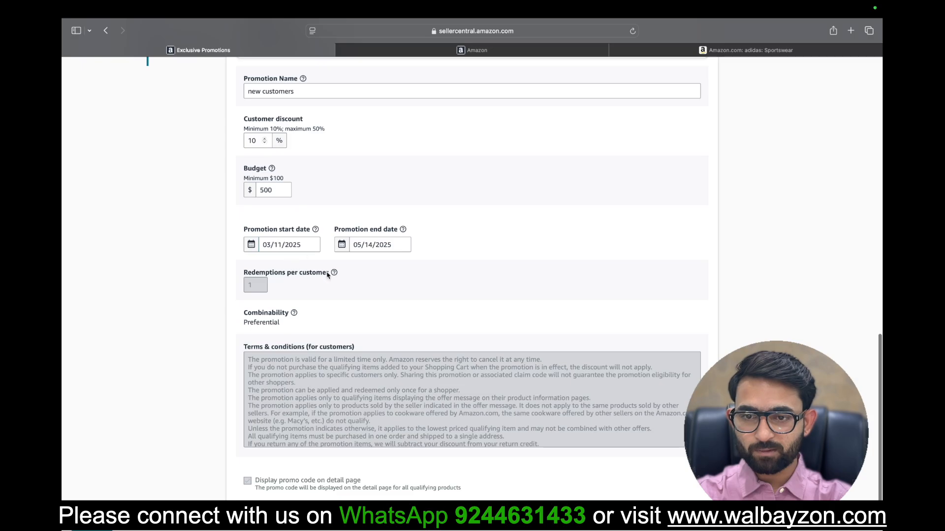
{"action": "scroll", "coordinate": [430, 391], "scroll_direction": "down", "scroll_amount": 5}
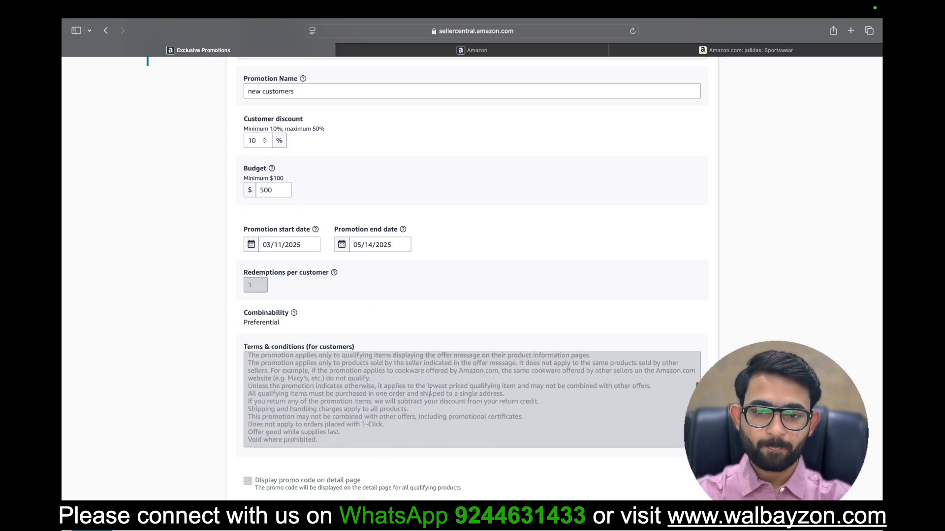